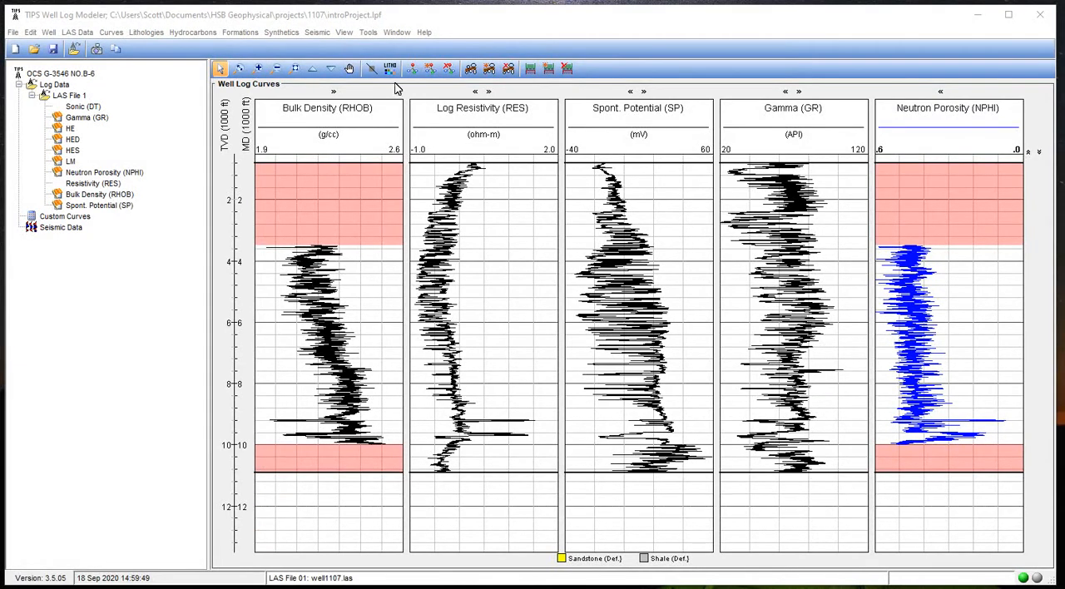
Try to open the 1D synthetic models for the current well
left_click(281, 32)
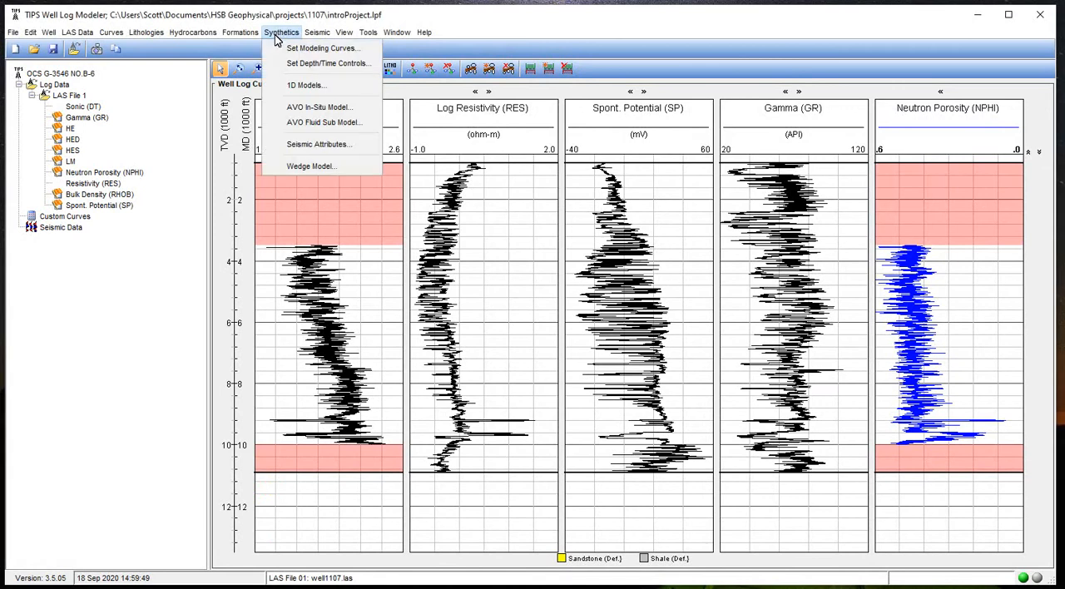
left_click(305, 86)
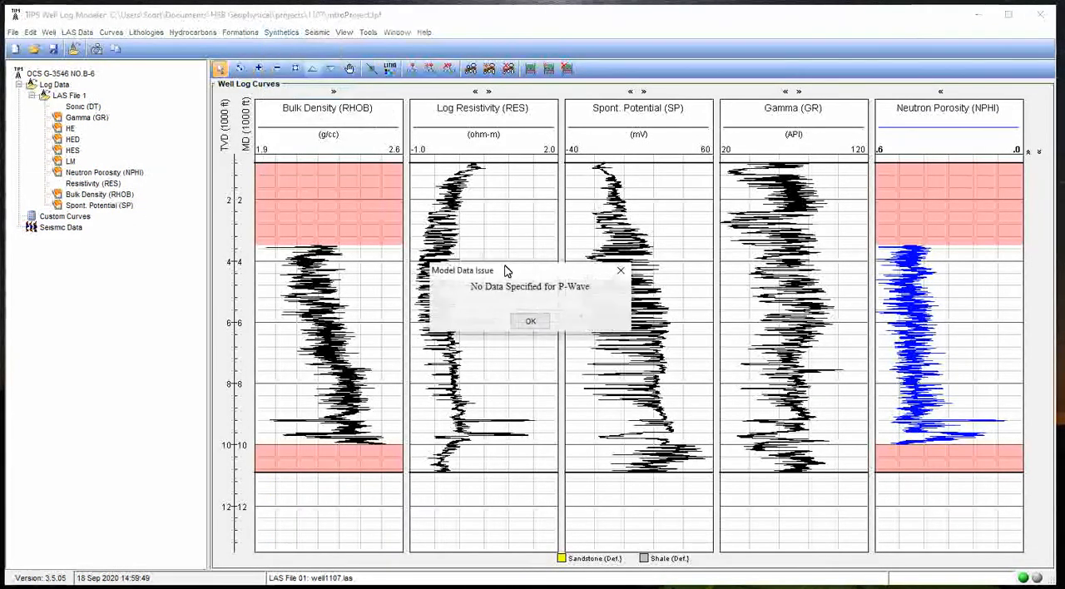
left_click(531, 323)
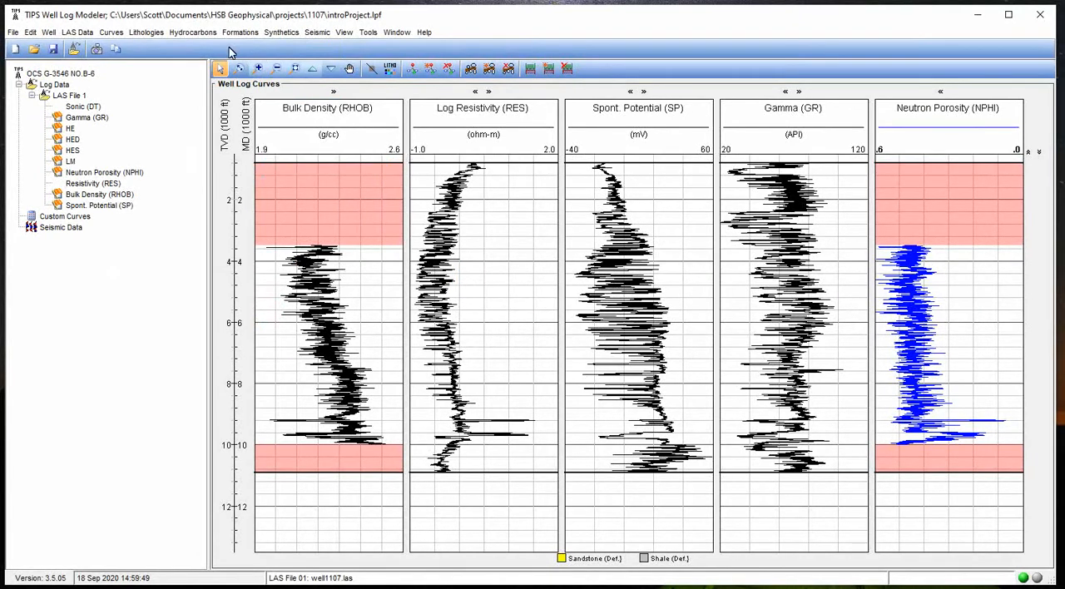
Check which curves are assigned to P-Wave, Bulk Density, S-Wave and Shale Vol for synthetic modeling, without changing them
left_click(282, 32)
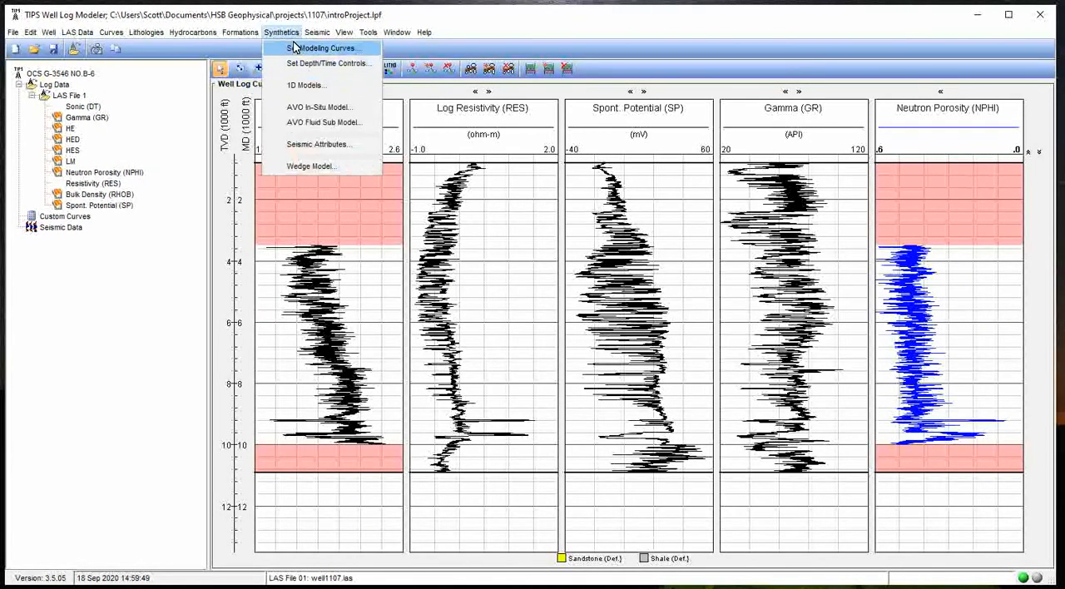
left_click(295, 47)
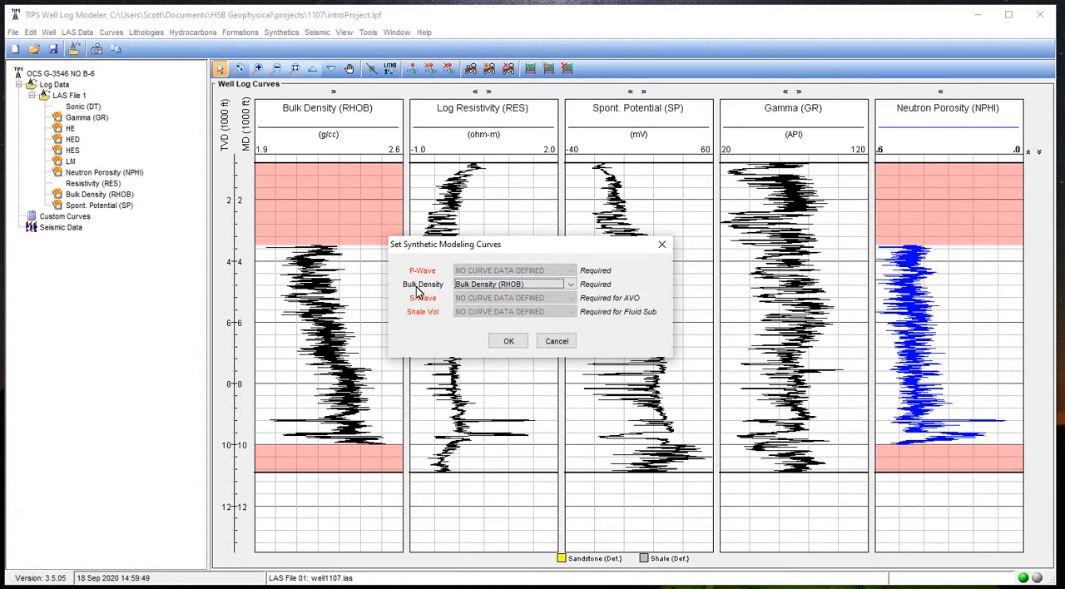
left_click(501, 287)
left_click(491, 297)
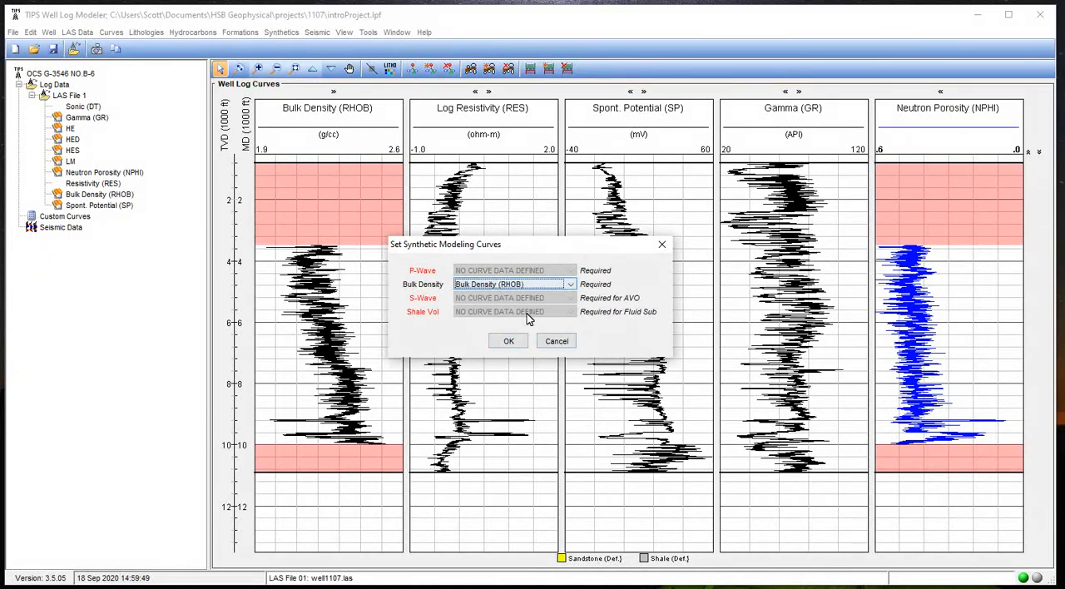
left_click(559, 343)
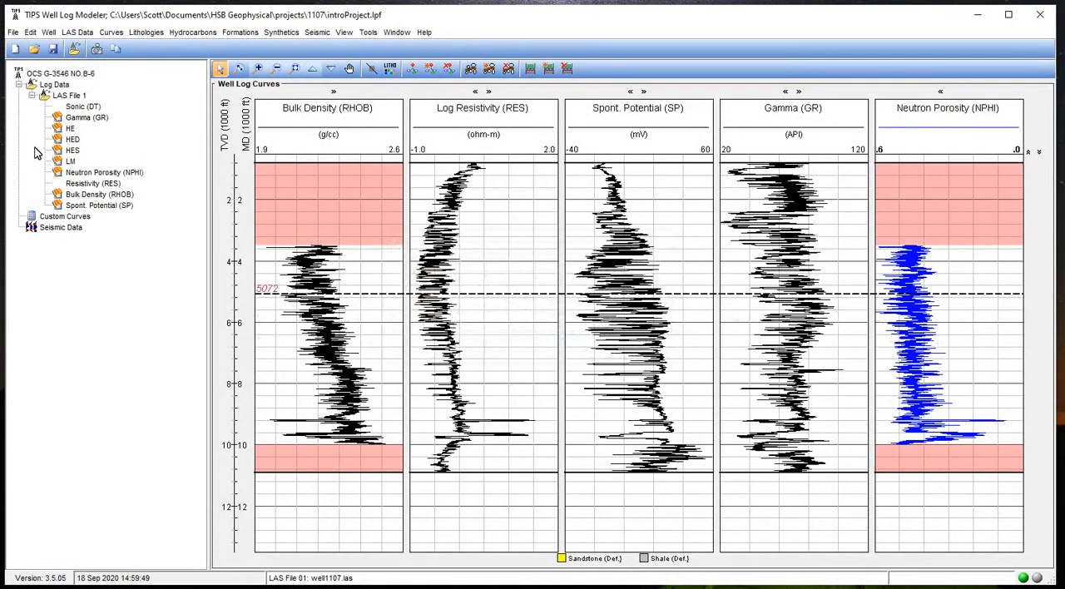
Start a new custom curve for the well with P-Wave as its log parameter
left_click(72, 217)
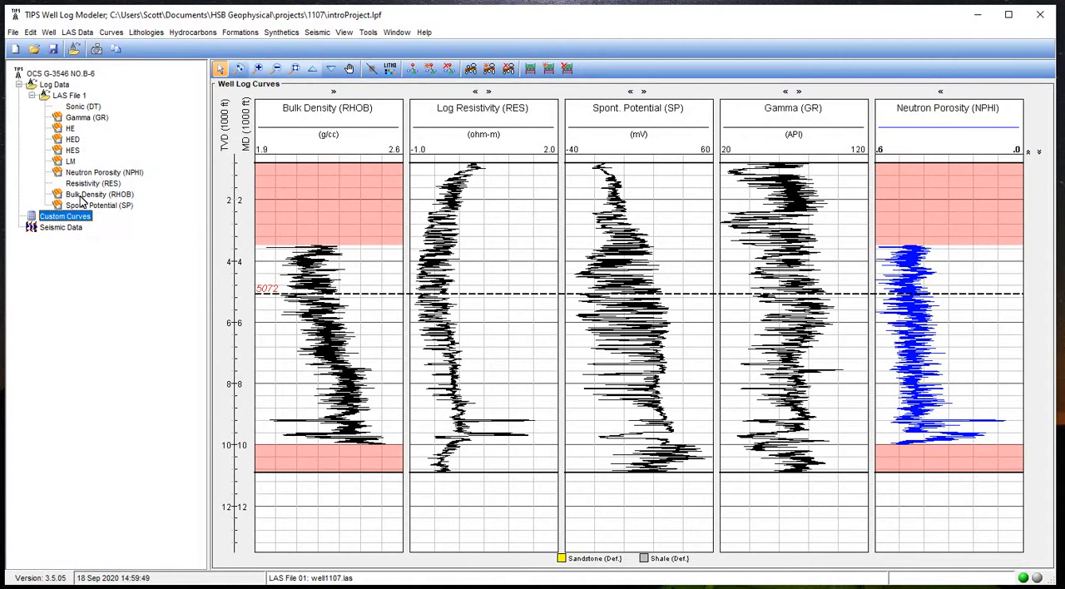
left_click(111, 31)
left_click(131, 245)
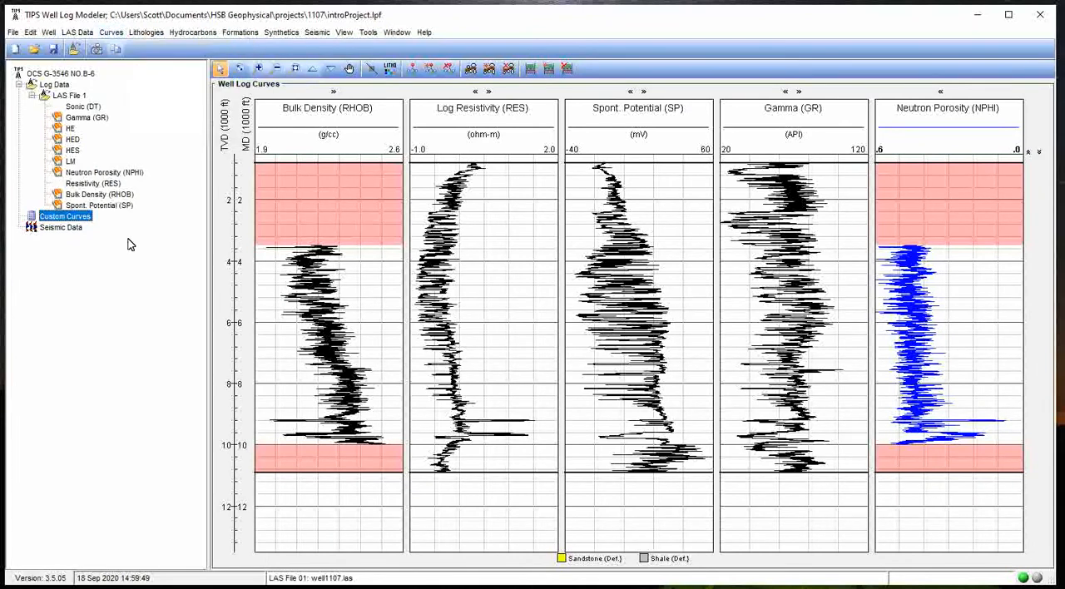
right_click(76, 219)
left_click(123, 224)
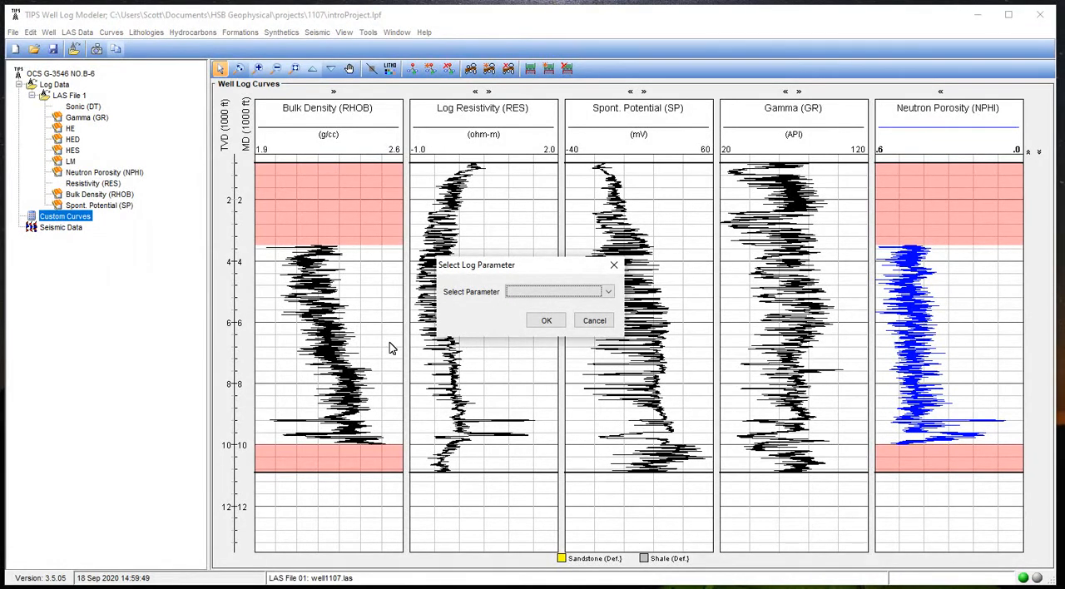
left_click(527, 298)
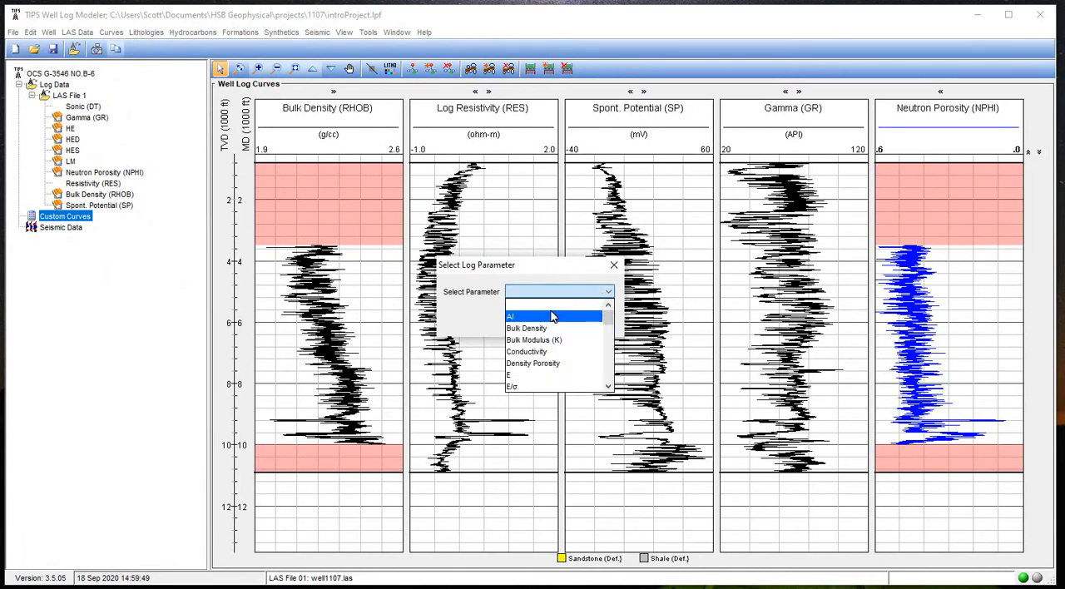
scroll(551, 363, "down", 2)
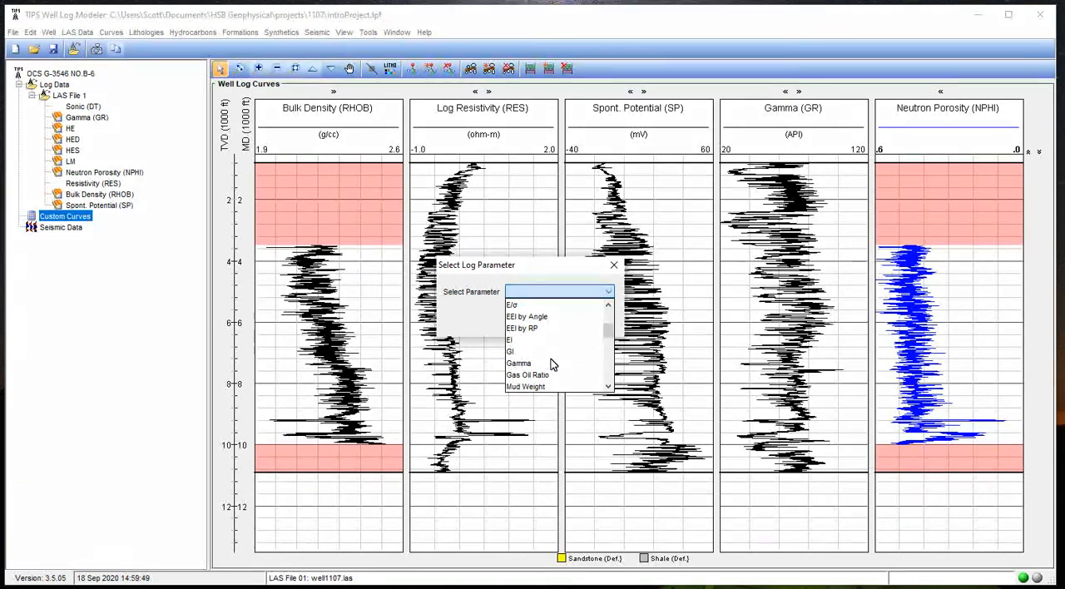
scroll(552, 363, "up", 3)
scroll(553, 364, "down", 2)
scroll(550, 371, "down", 2)
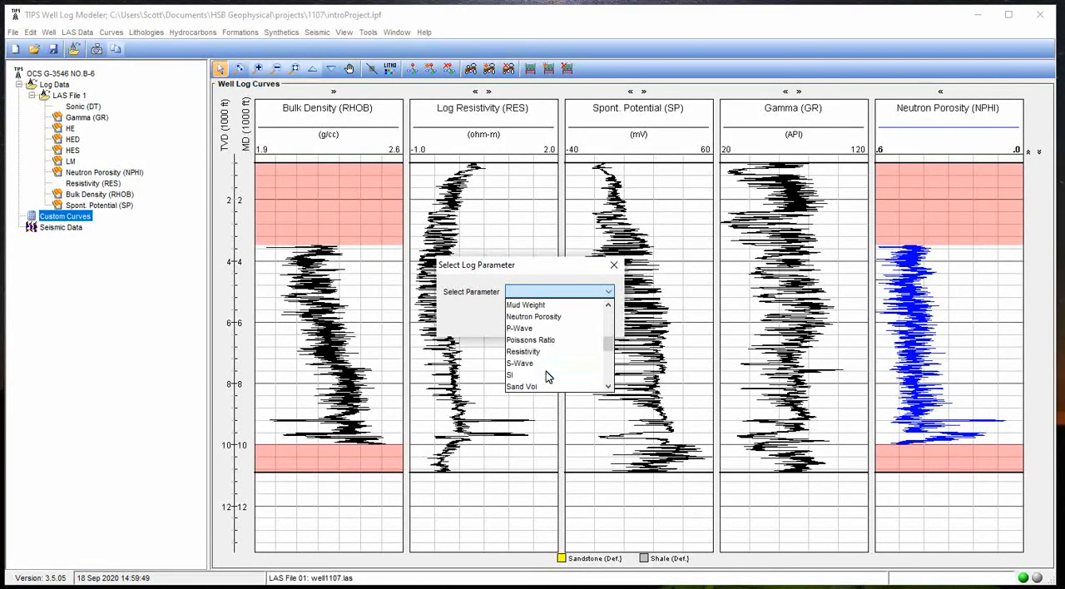
scroll(544, 364, "up", 2)
scroll(545, 364, "down", 2)
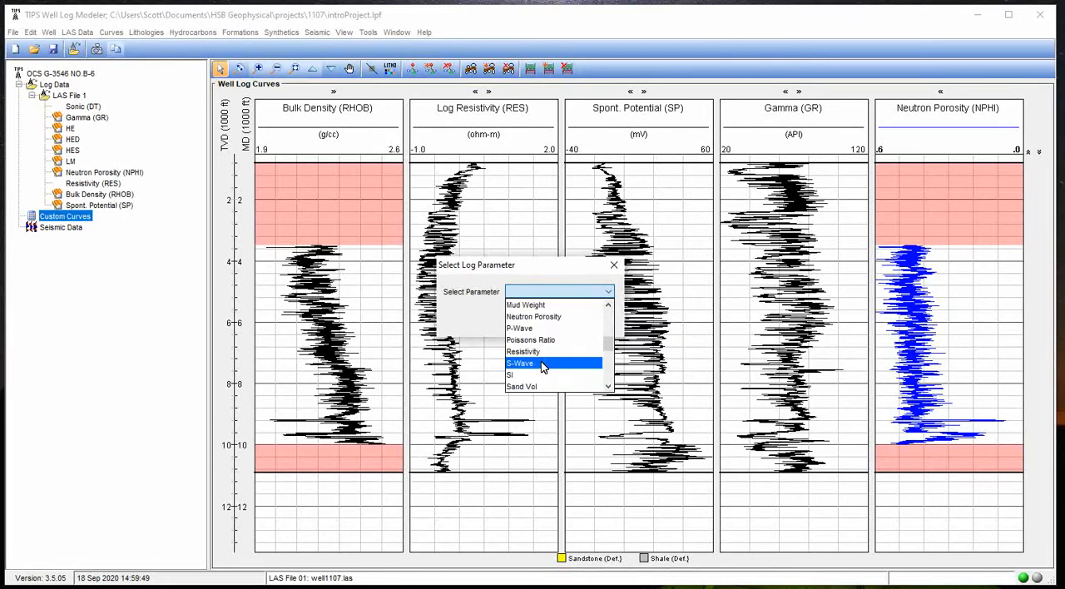
left_click(537, 329)
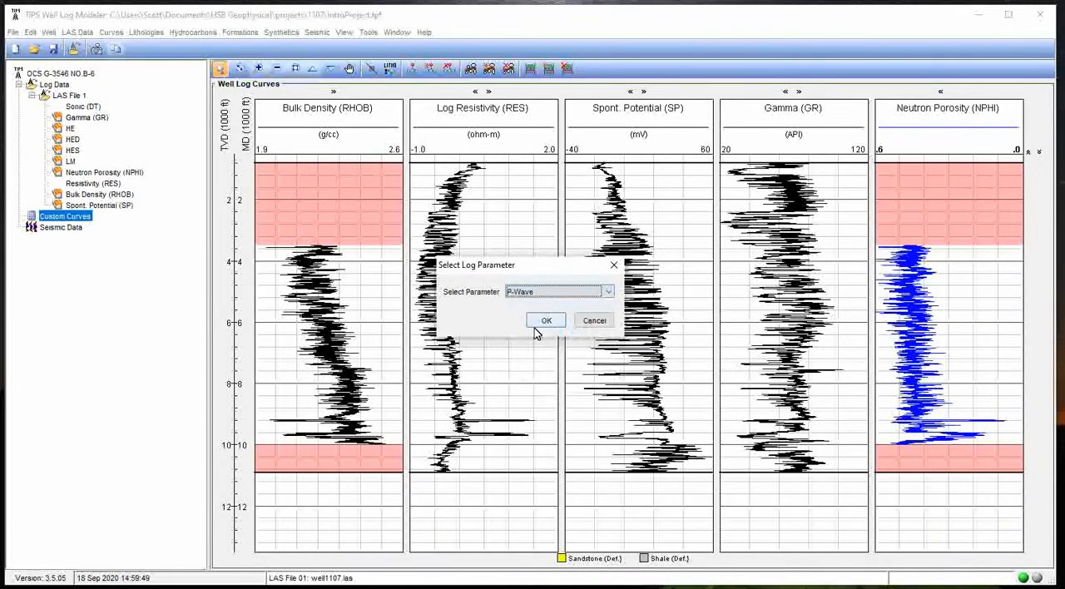
left_click(546, 324)
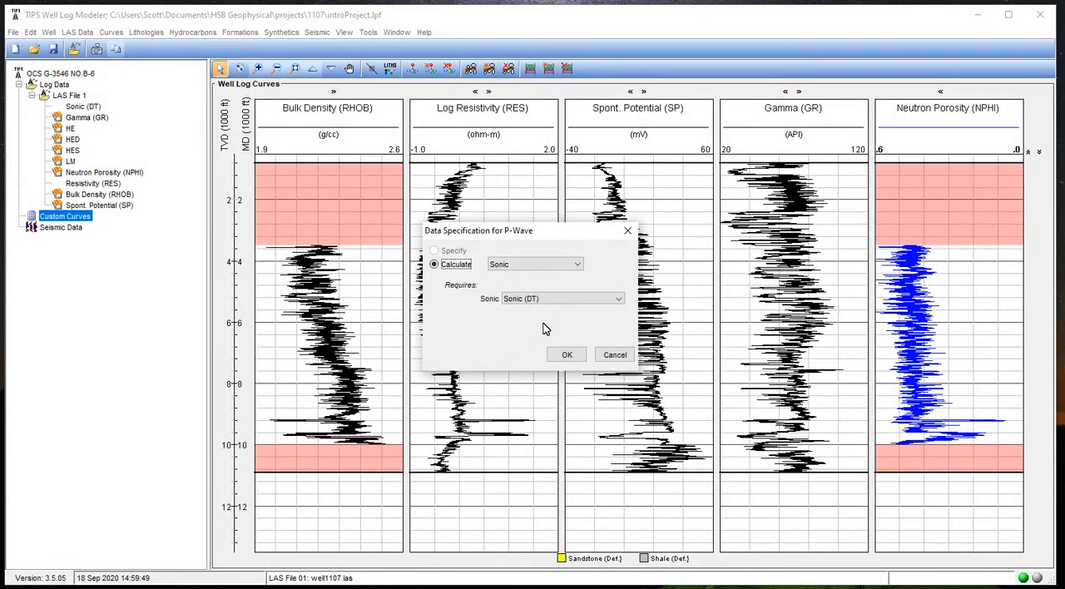
Compare the input curves required by the Sonic and Vp/Vs calculation methods for P-Wave, leaving Sonic selected
left_click(511, 266)
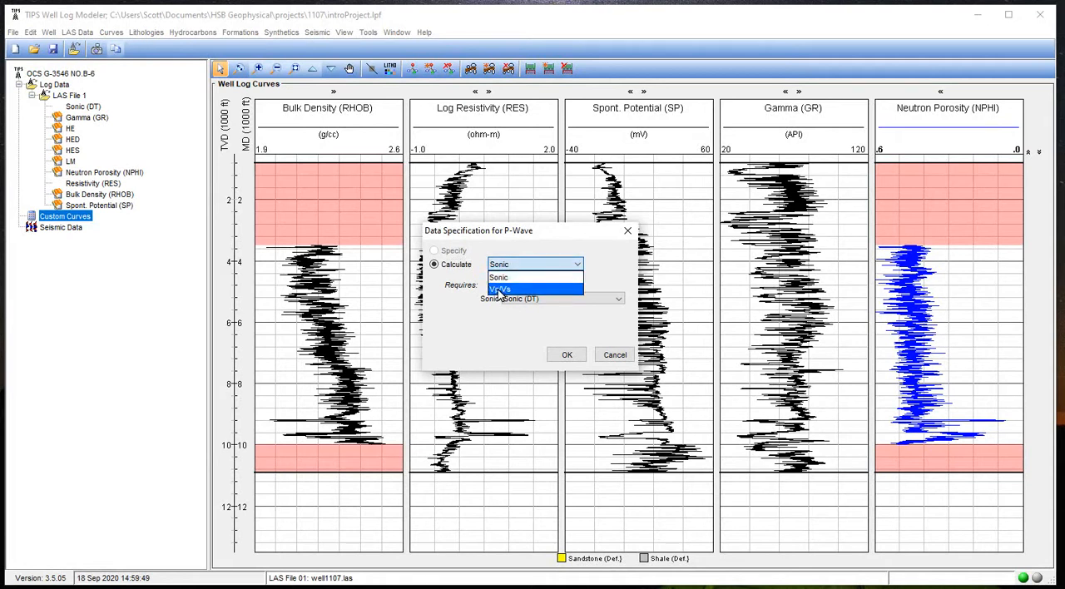
left_click(444, 286)
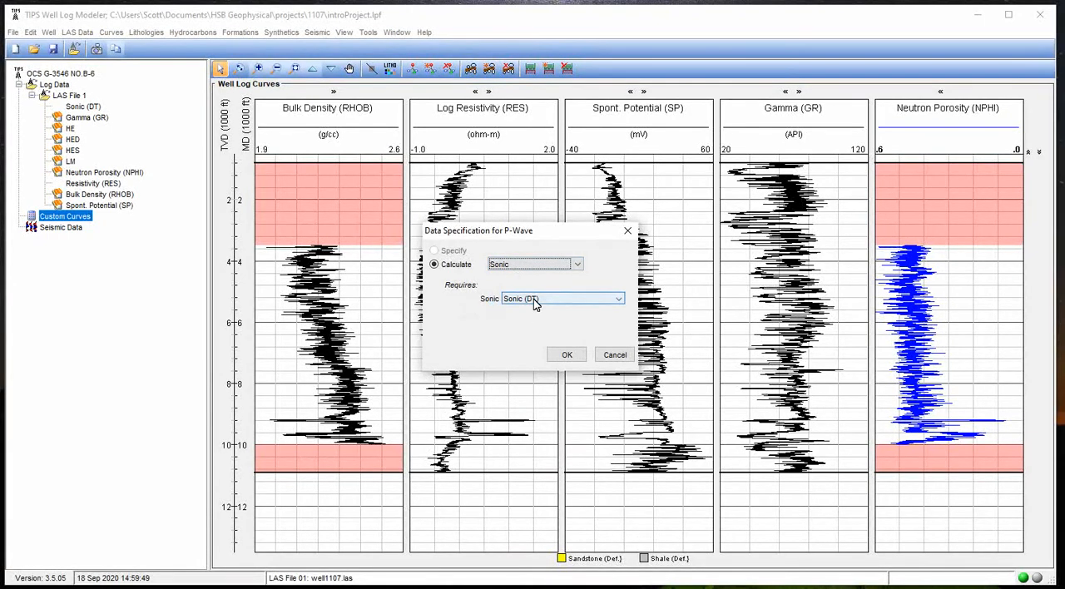
left_click(507, 270)
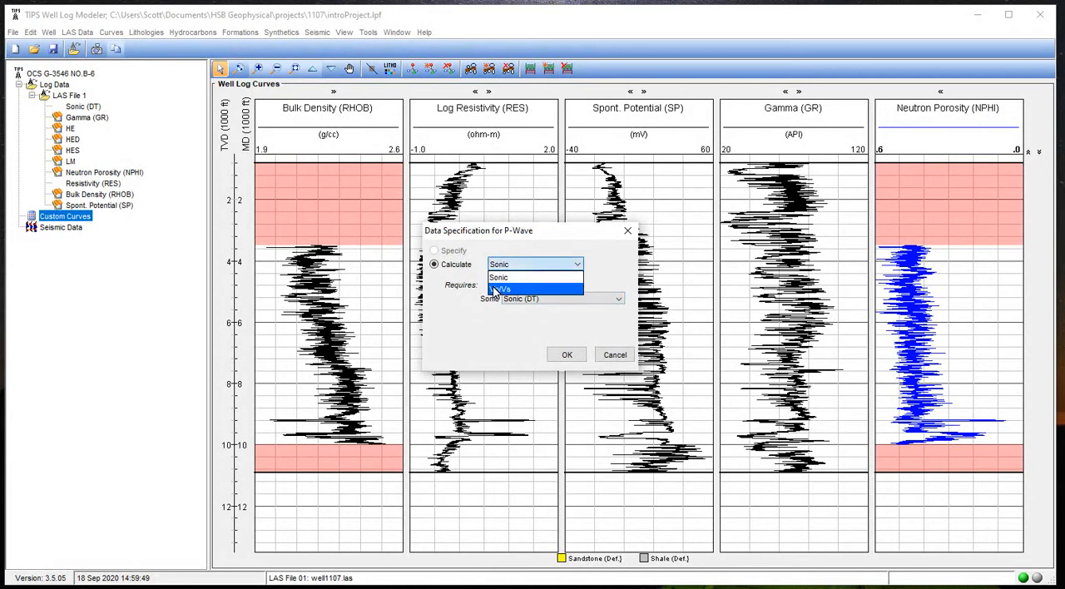
left_click(496, 289)
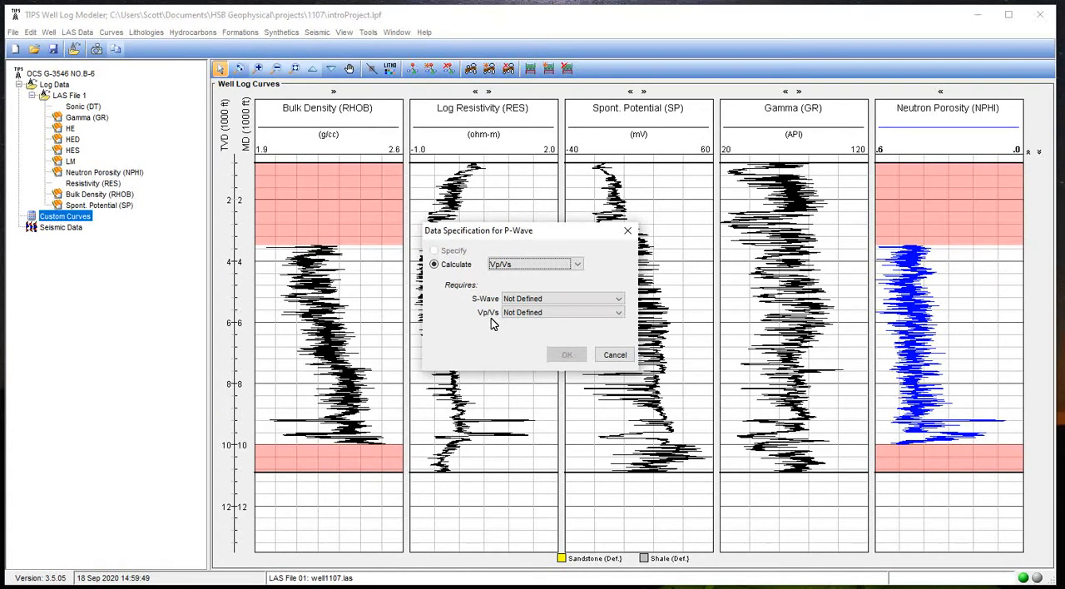
left_click(508, 265)
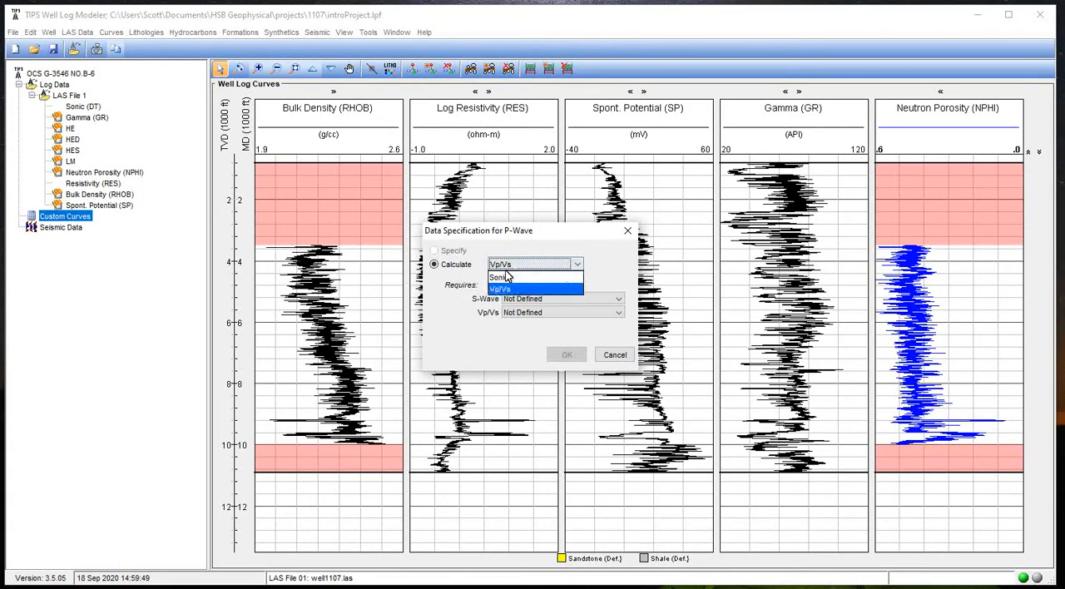
left_click(504, 278)
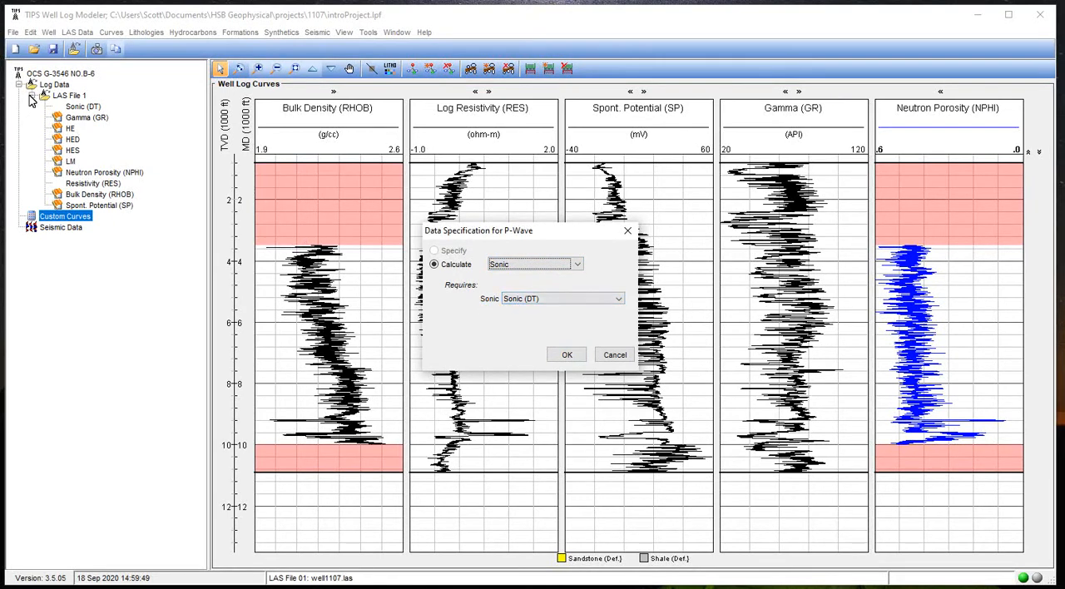
Create the P-Wave curve calculated from Sonic (DT) and show it among the well log charts
left_click(568, 356)
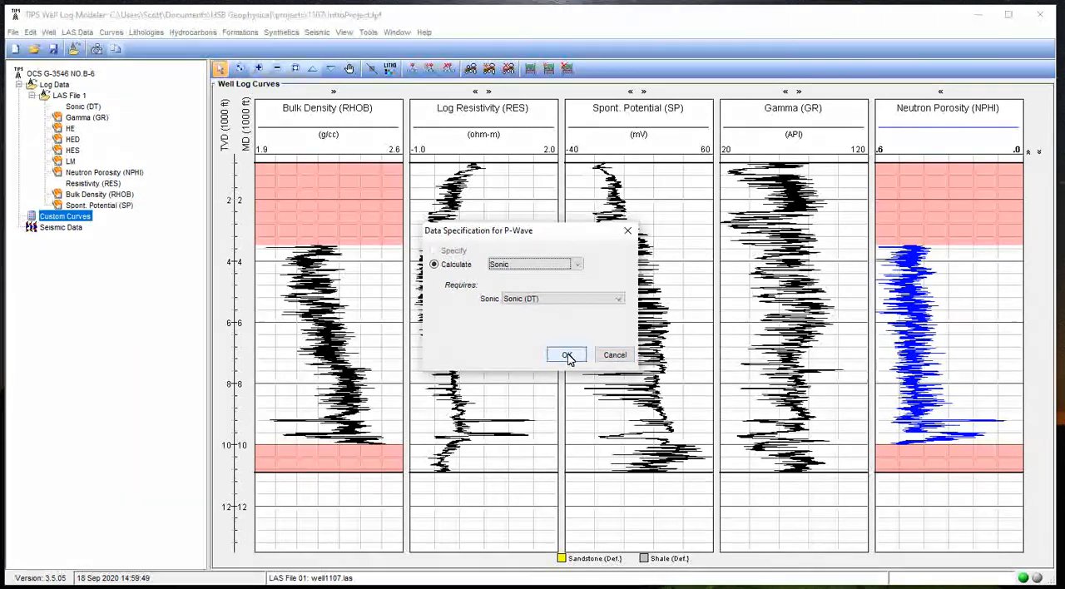
left_click(567, 356)
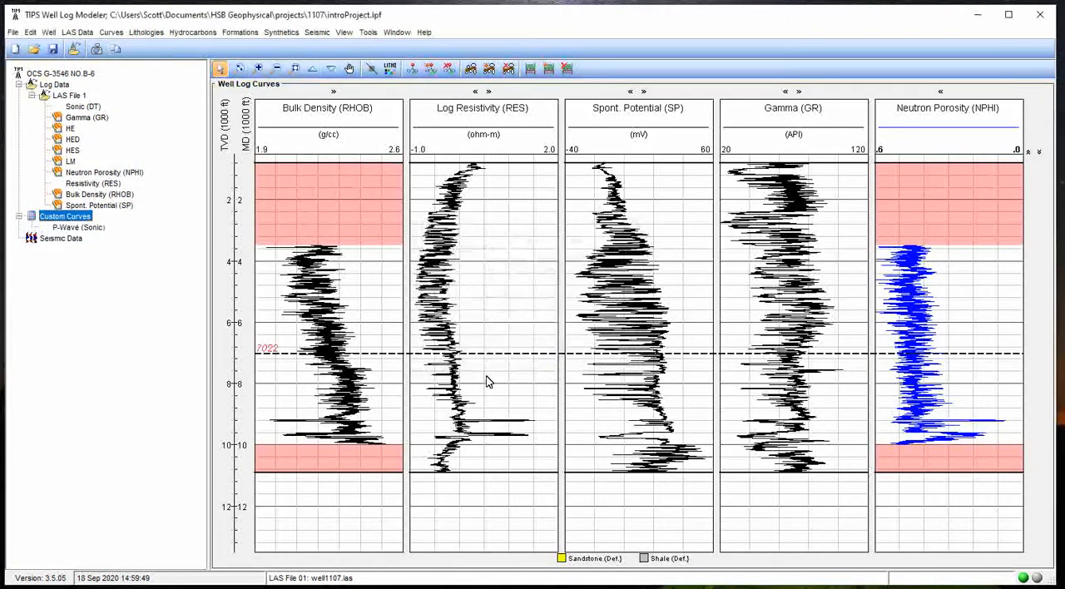
left_click(78, 228)
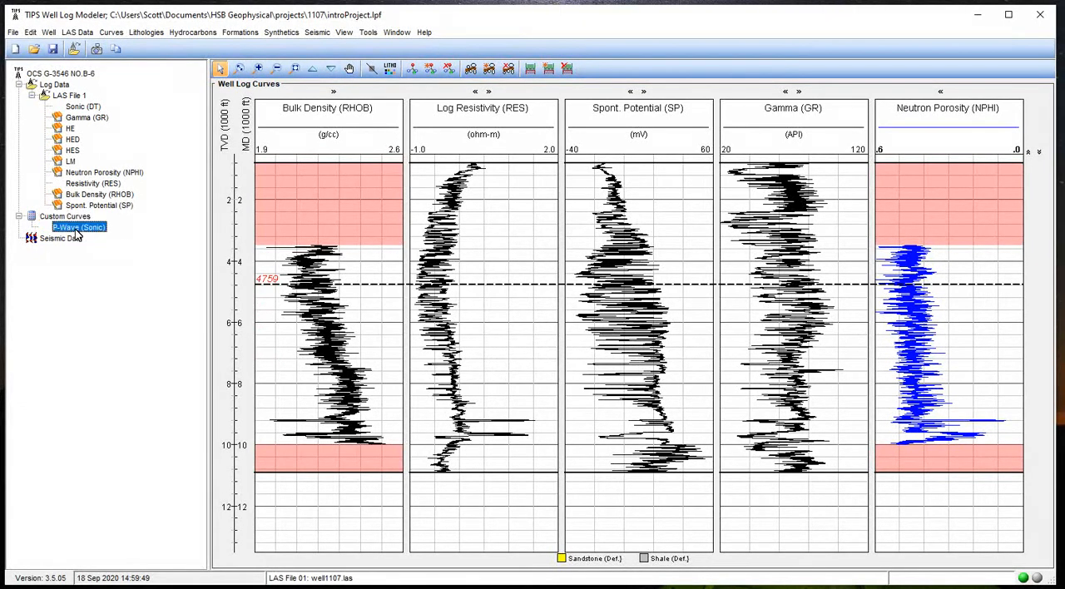
right_click(77, 236)
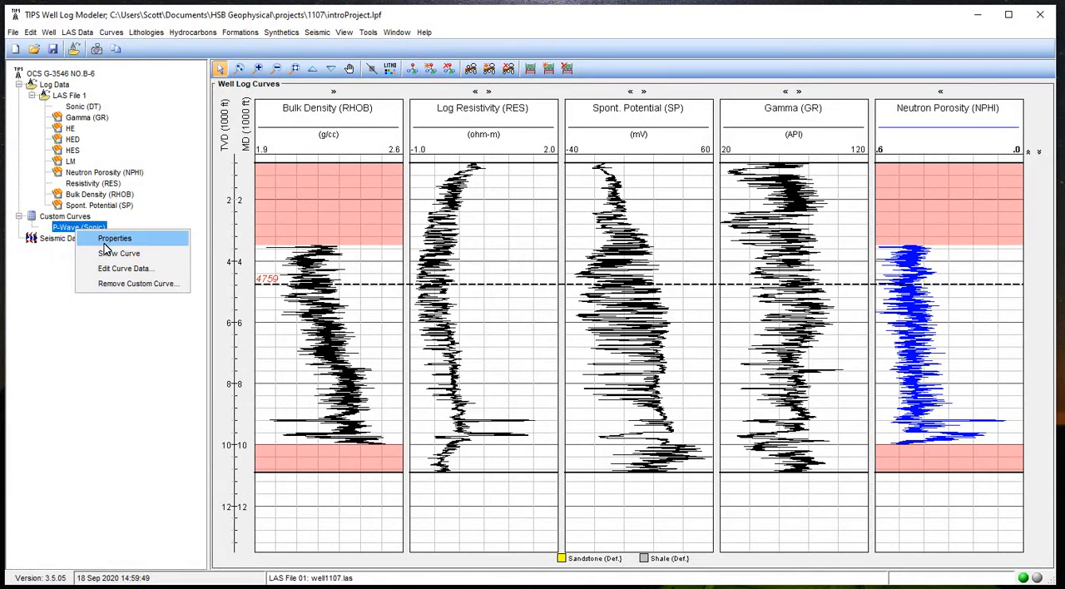
left_click(117, 253)
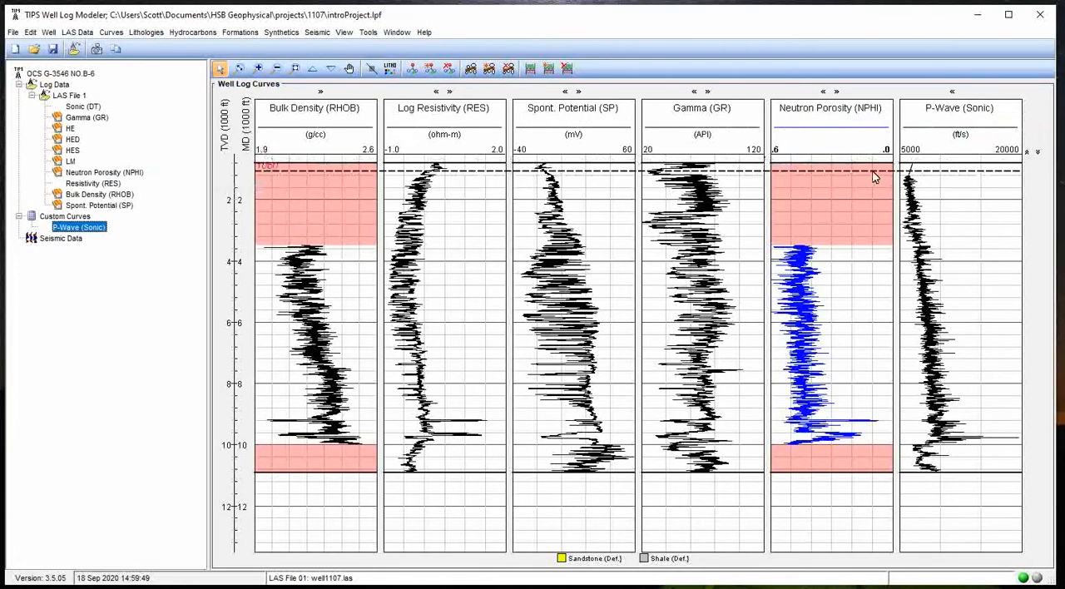
Reorder the well log charts so that P-Wave (Sonic) comes first, ahead of Bulk Density (RHOB)
left_click(953, 92)
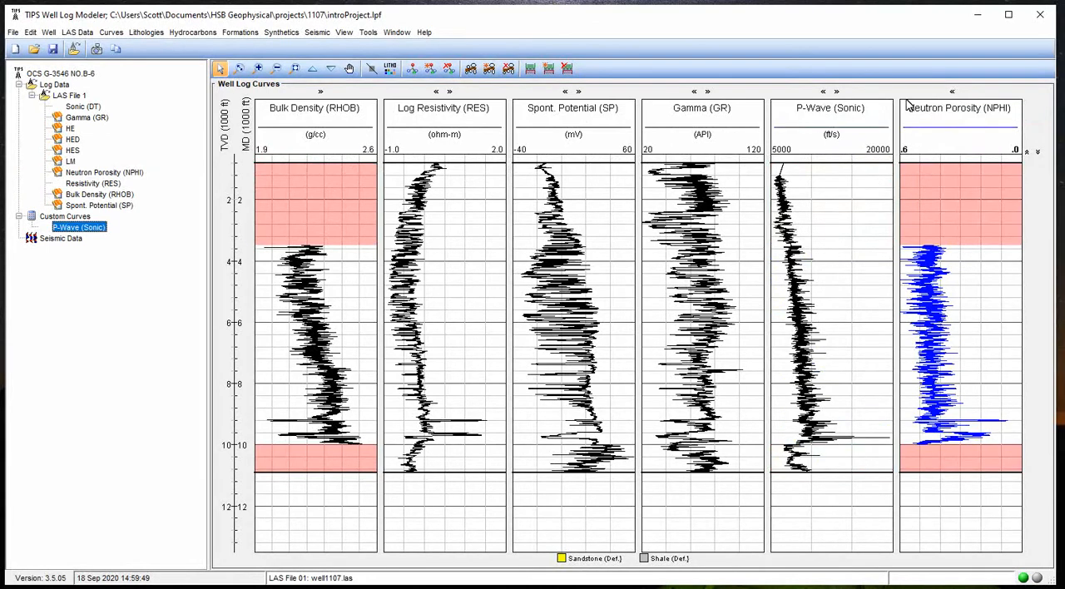
left_click(821, 92)
left_click(344, 31)
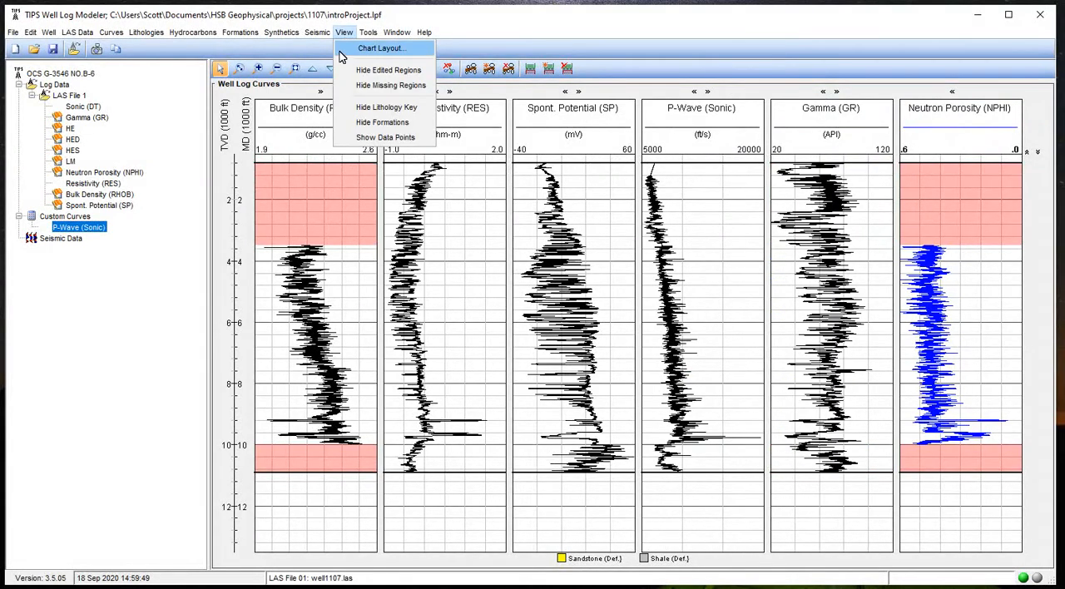
left_click(379, 48)
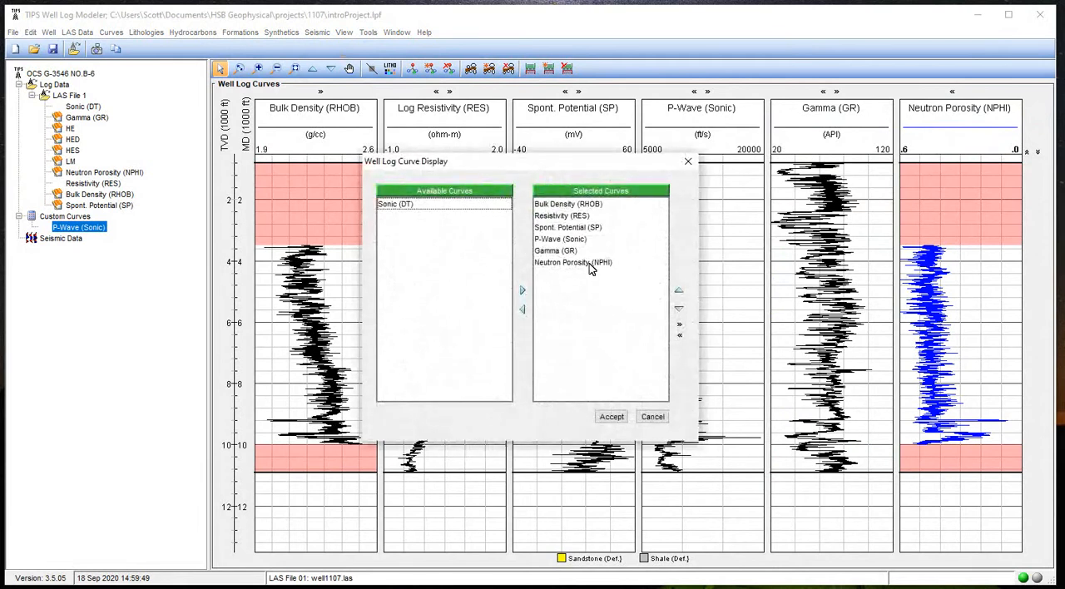
left_click(570, 240)
left_click(678, 291)
left_click(679, 291)
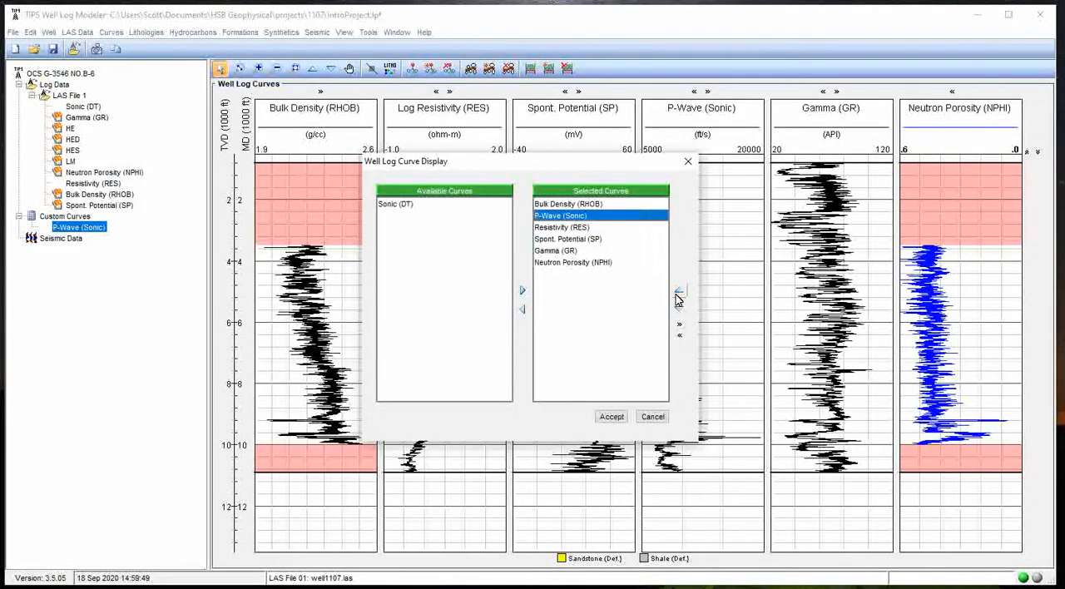
left_click(678, 292)
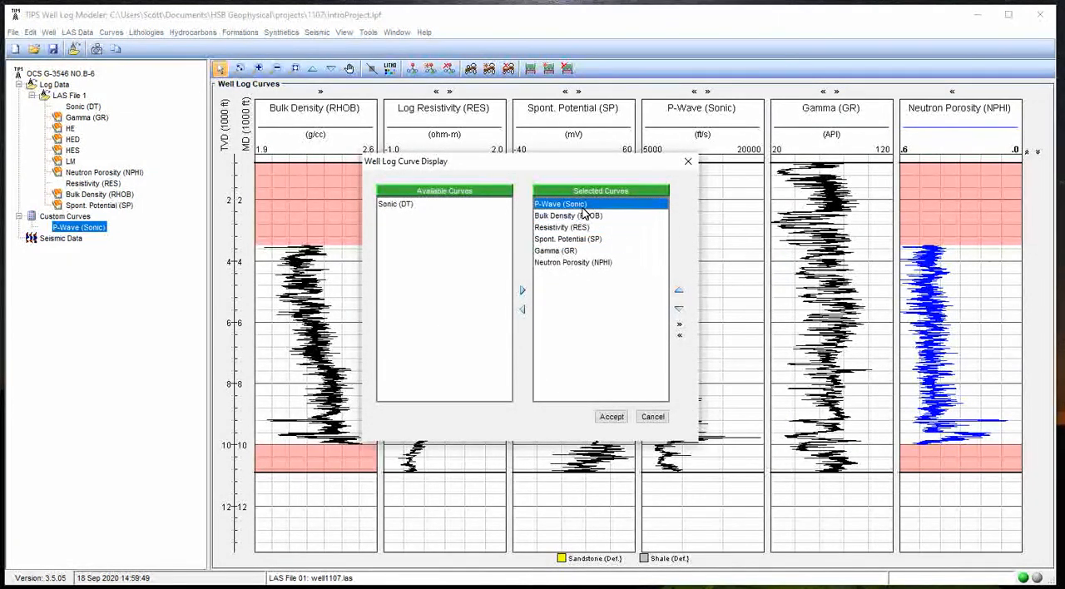
left_click(612, 417)
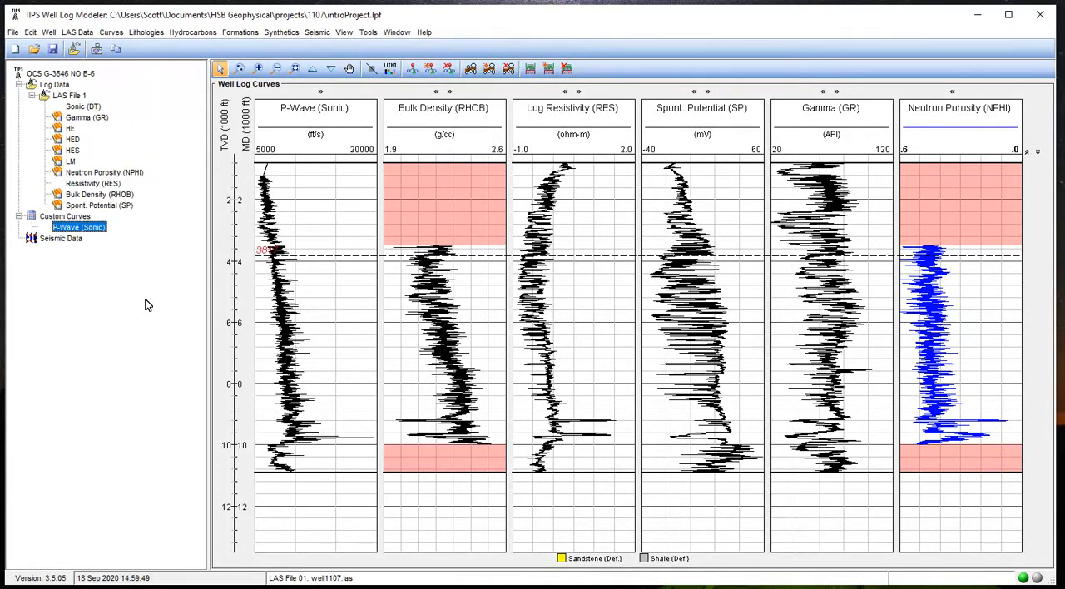
Start a new custom curve for the well with Shale Vol as its log parameter
left_click(72, 217)
right_click(72, 216)
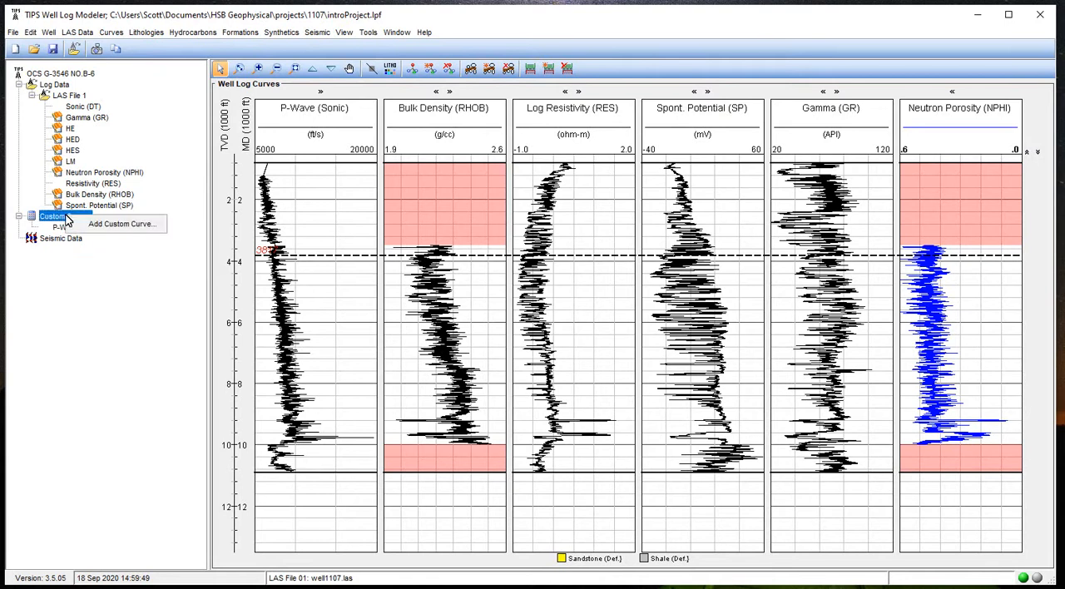
left_click(84, 224)
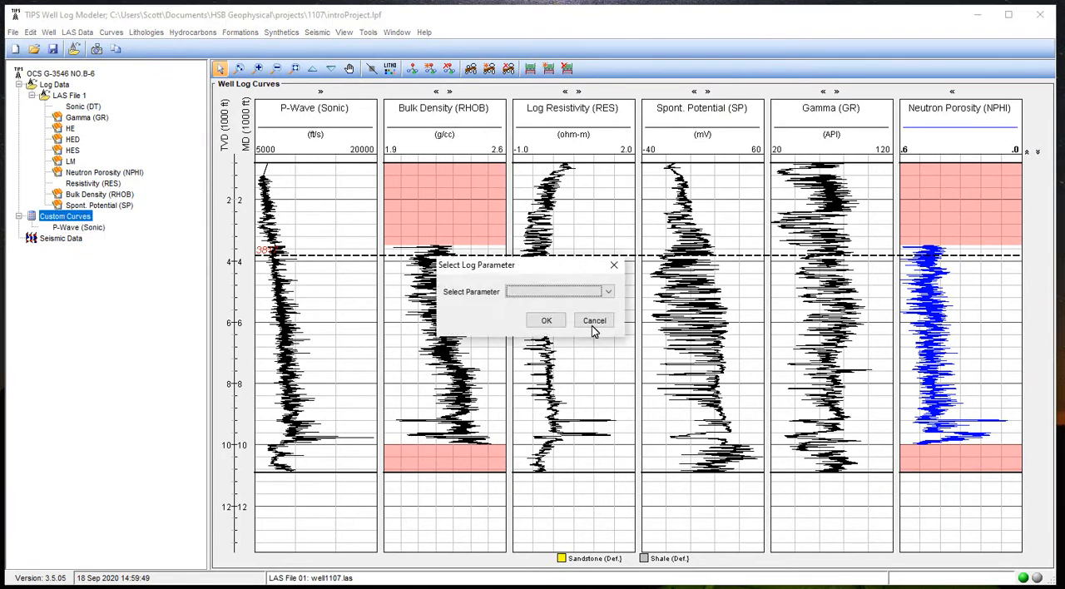
left_click(570, 291)
scroll(587, 365, "down", 5)
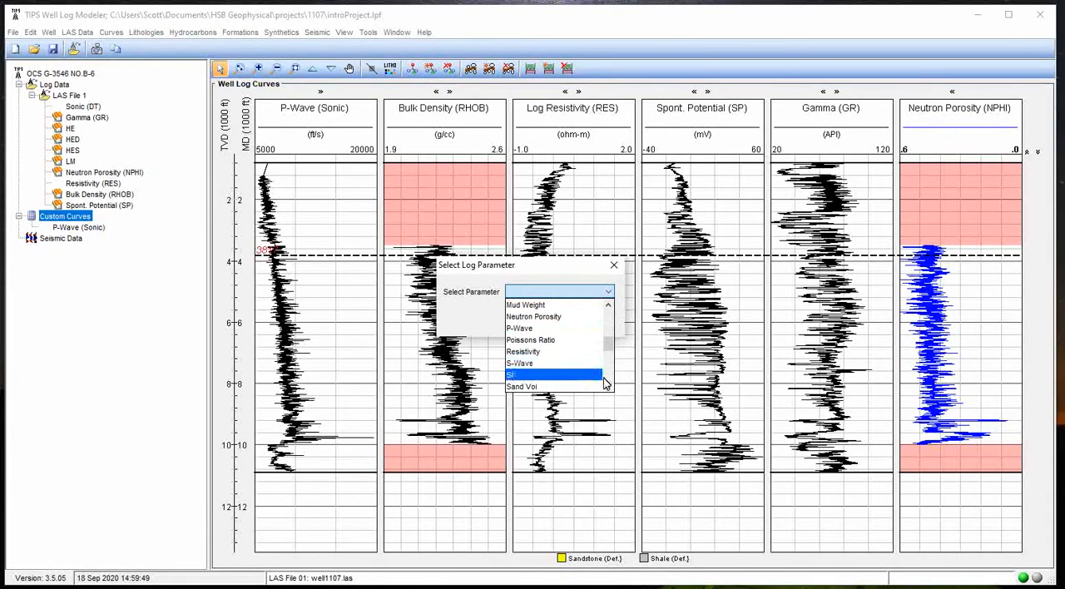
left_click(608, 387)
left_click(609, 386)
left_click(572, 377)
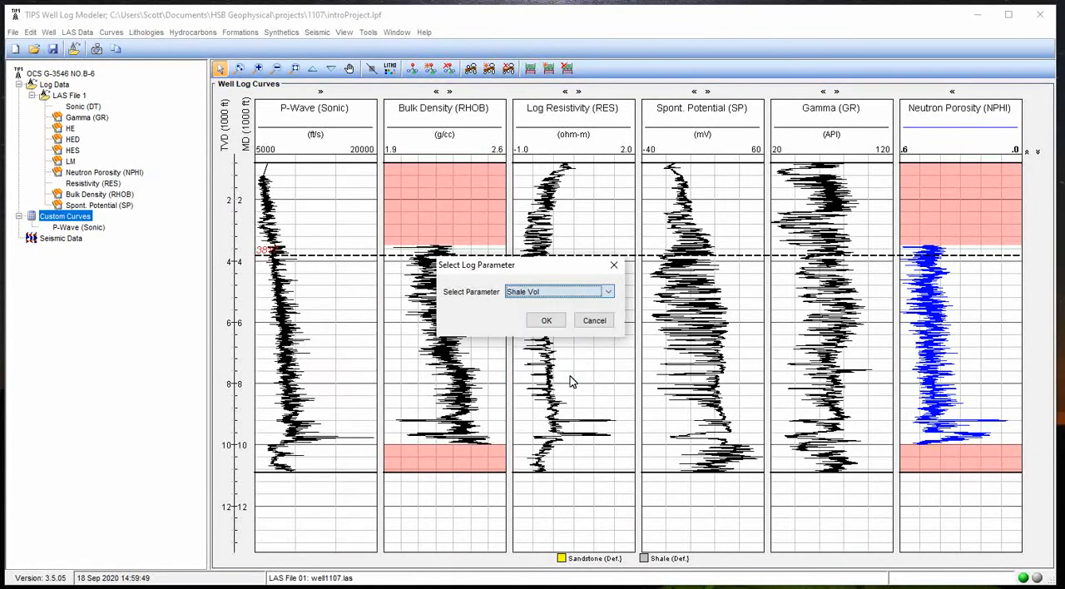
left_click(544, 322)
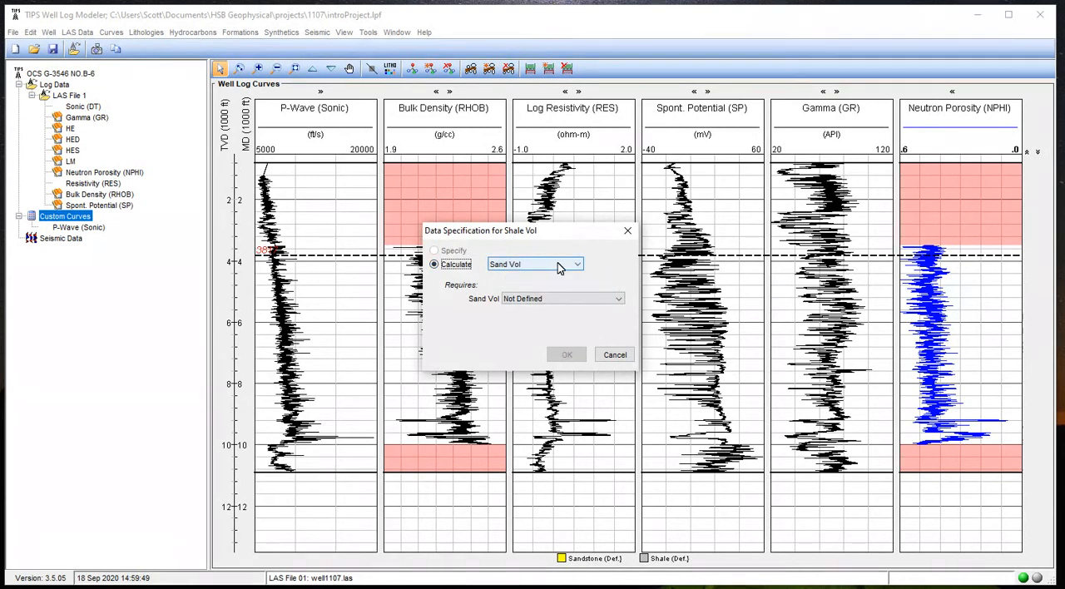
Set Shale Vol to be calculated from Gamma using the Gamma (GR) curve and proceed to defining the sand/shale volume curve
left_click(506, 267)
left_click(618, 268)
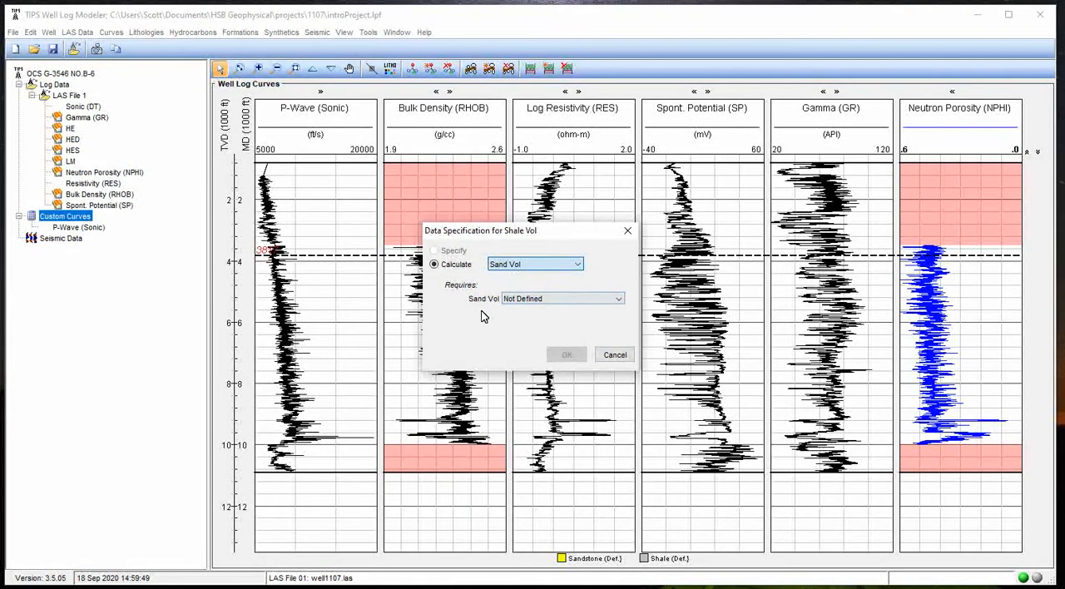
left_click(556, 265)
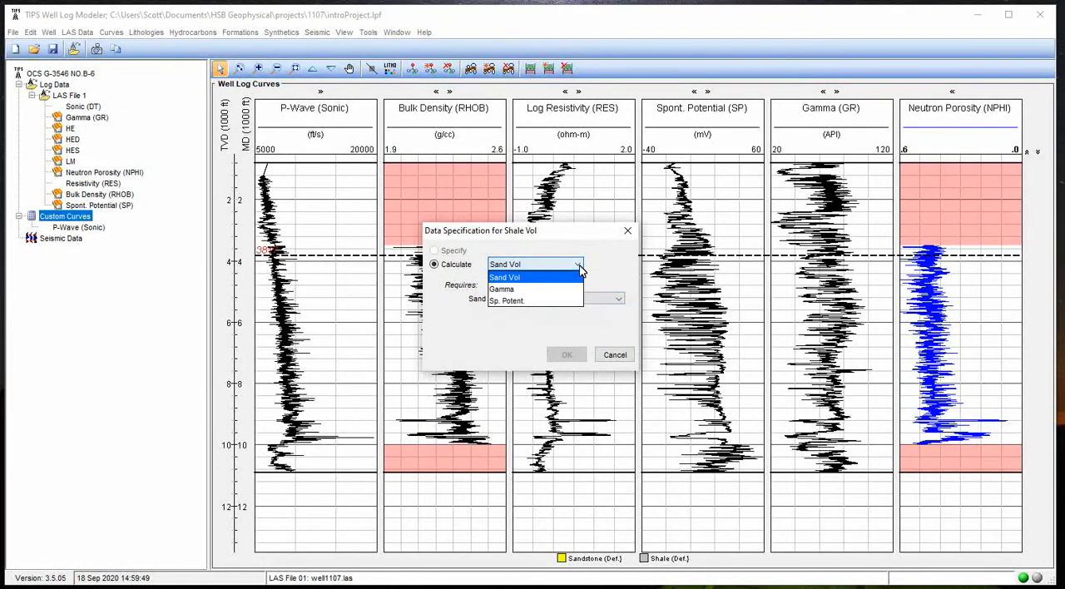
left_click(545, 290)
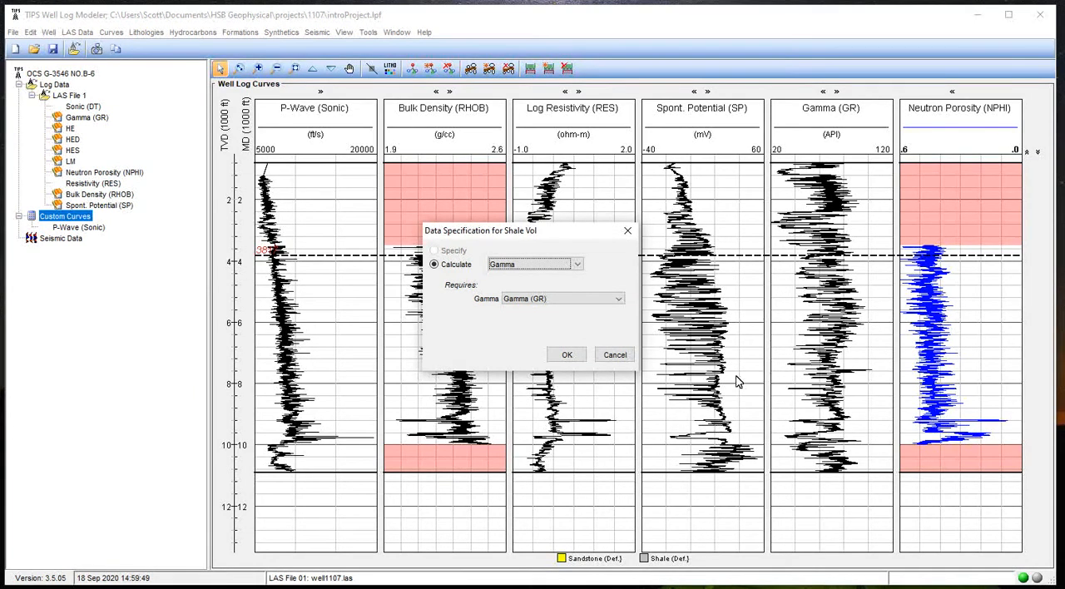
left_click(566, 358)
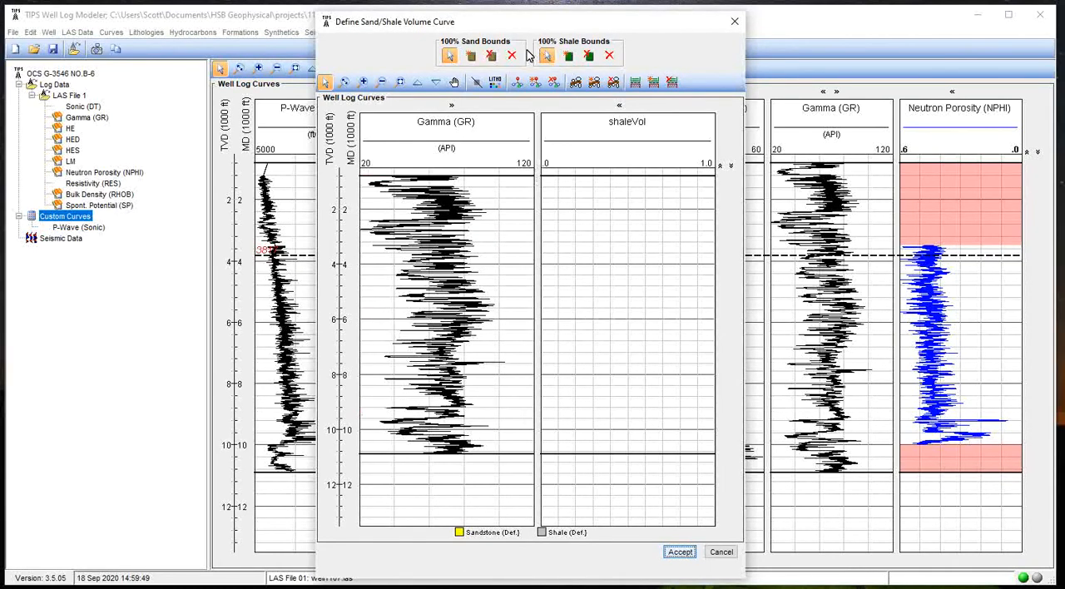
Place 100% sand bound points along the low edge of Gamma (GR), from the top of the log to about 1,400 ft
left_click(346, 84)
left_click_drag(424, 258, 401, 171)
scroll(454, 398, "down", 3)
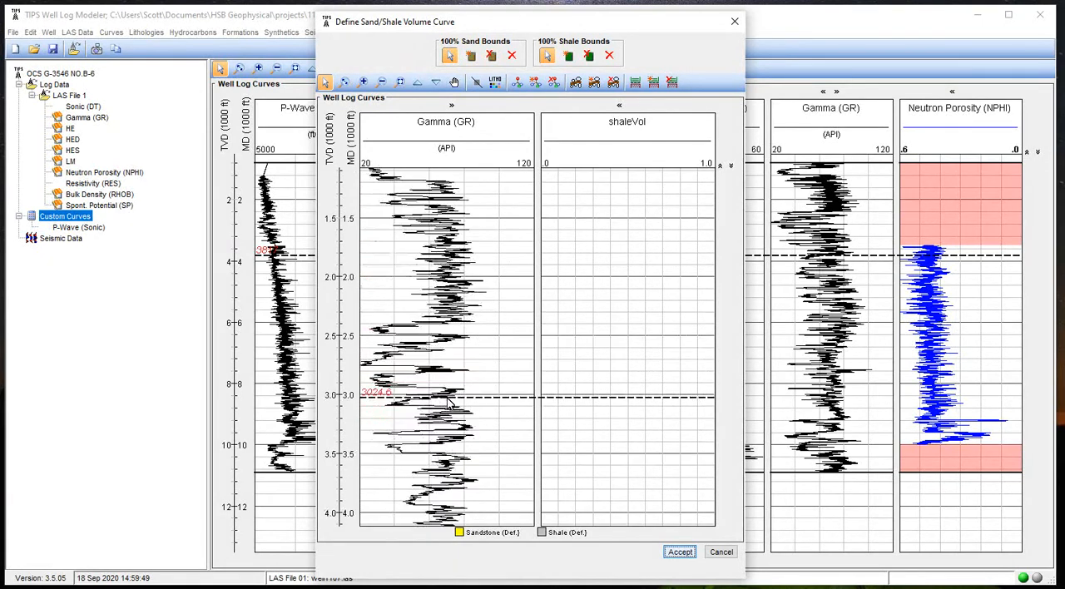
scroll(450, 399, "up", 3)
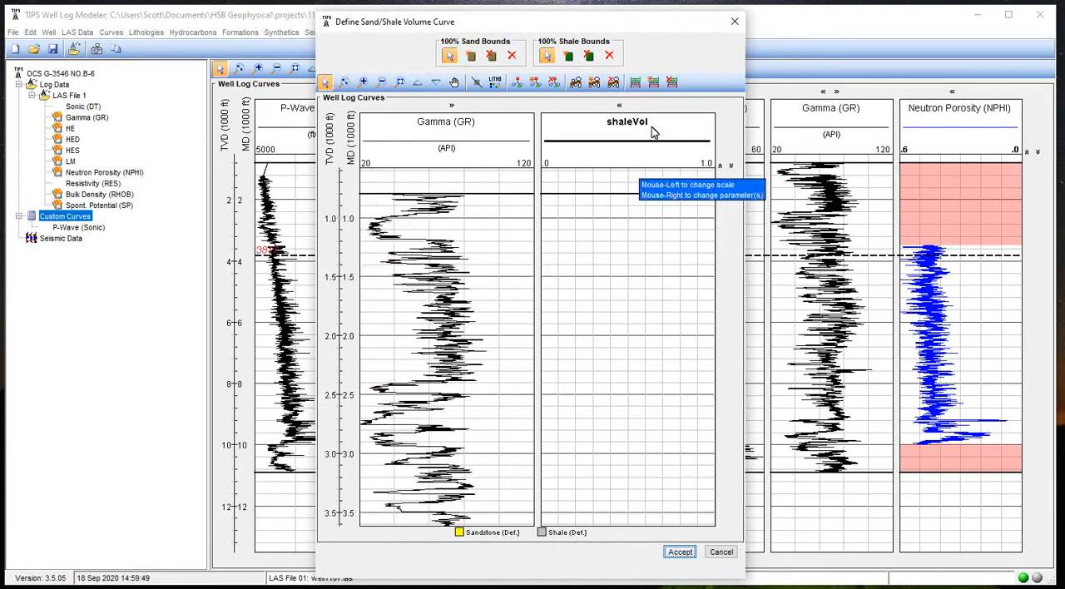
scroll(554, 319, "down", 8)
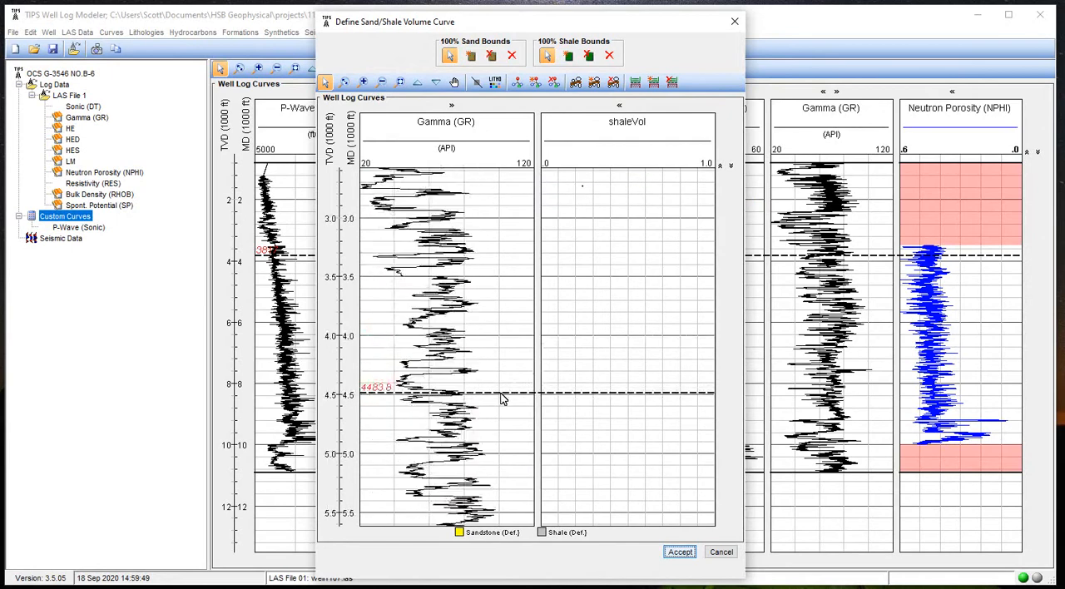
scroll(488, 426, "up", 9)
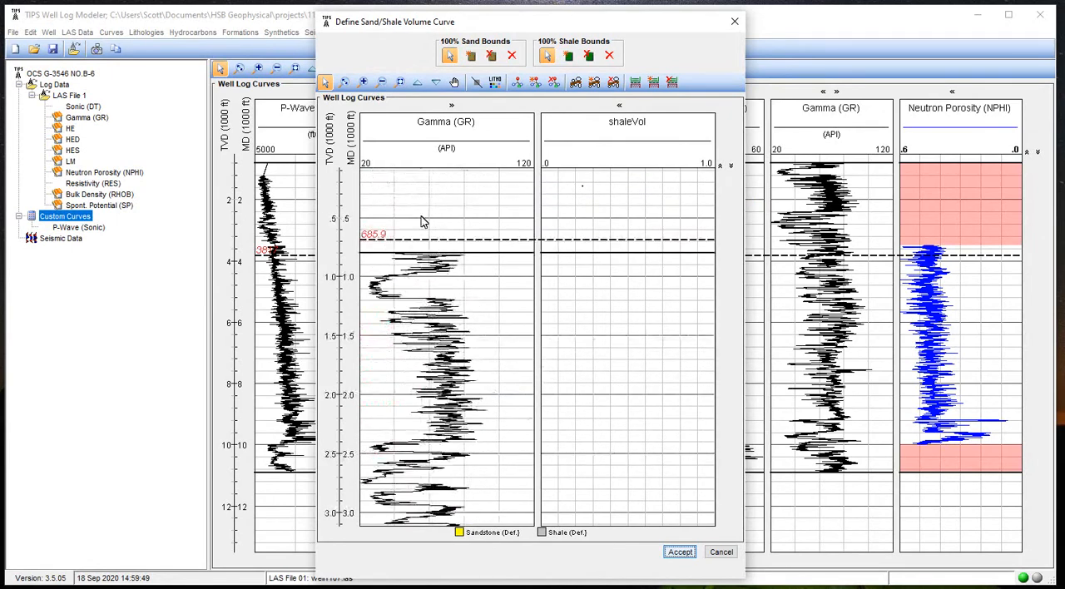
left_click(473, 59)
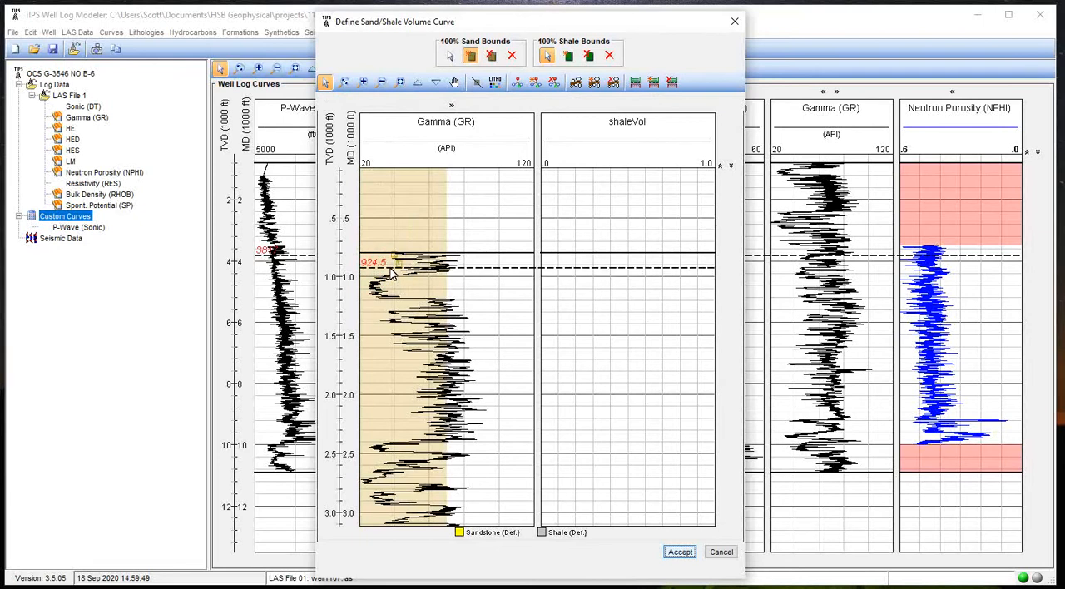
left_click(369, 282)
left_click(377, 301)
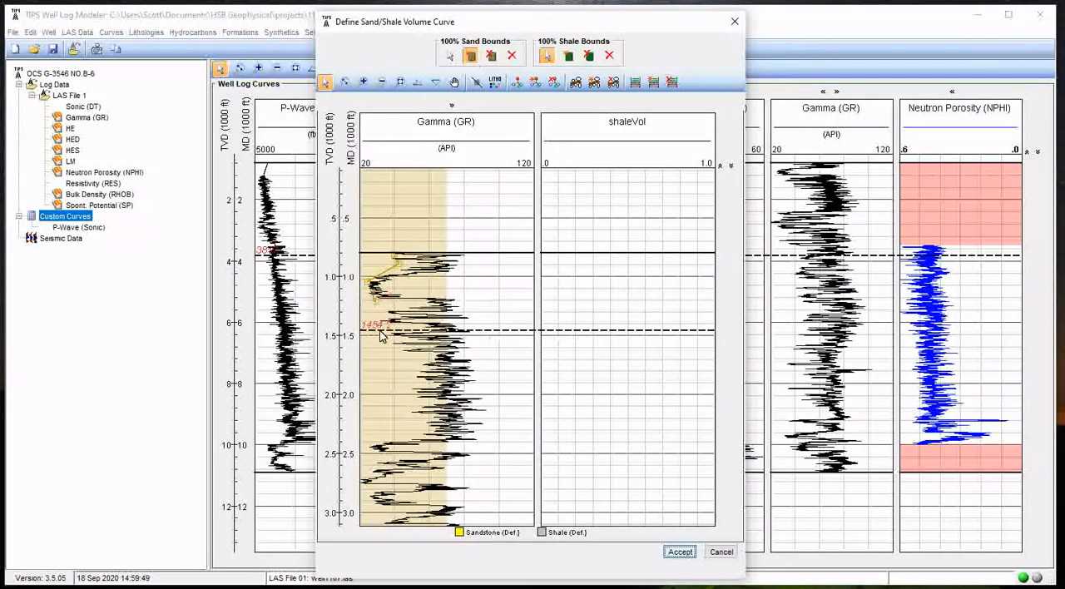
left_click(377, 321)
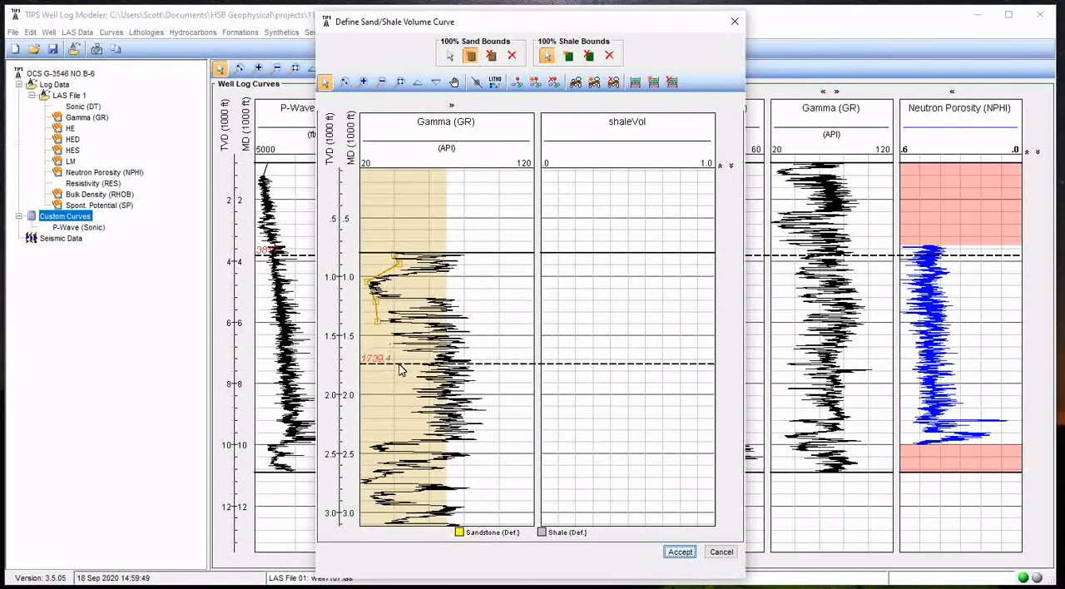
Continue the 100% sand bound along the low Gamma (GR) values from about 1,750 ft to about 2,700 ft
left_click(398, 364)
left_click(412, 391)
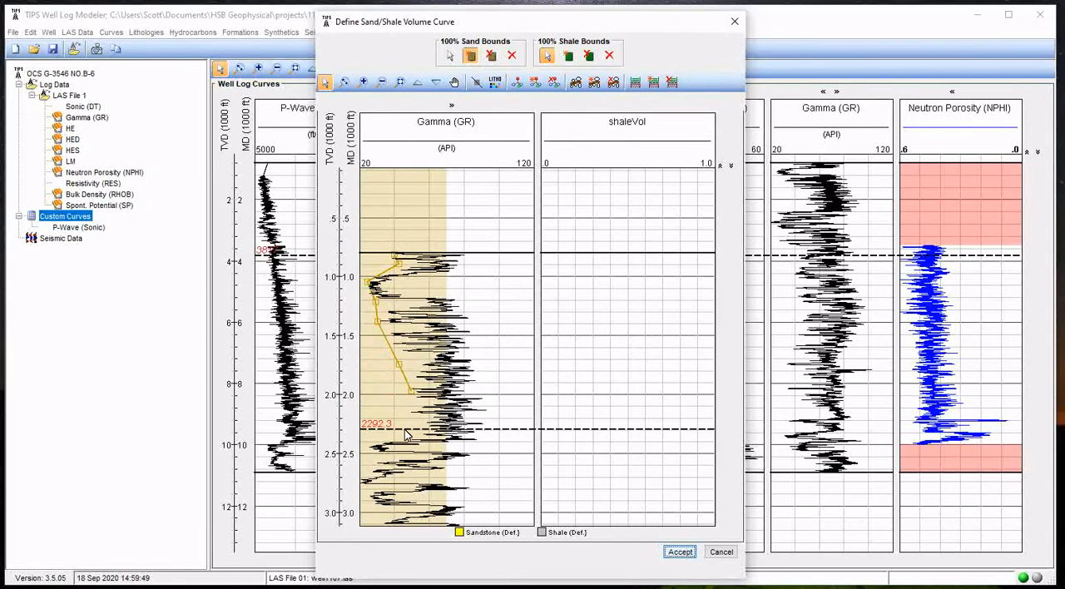
left_click(411, 413)
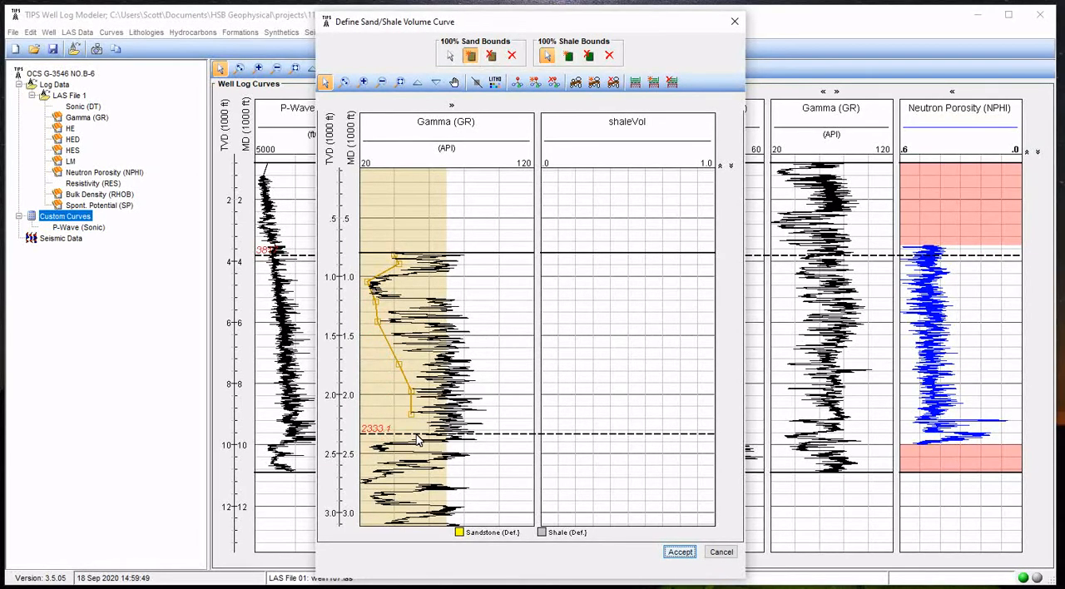
left_click(422, 432)
left_click(367, 437)
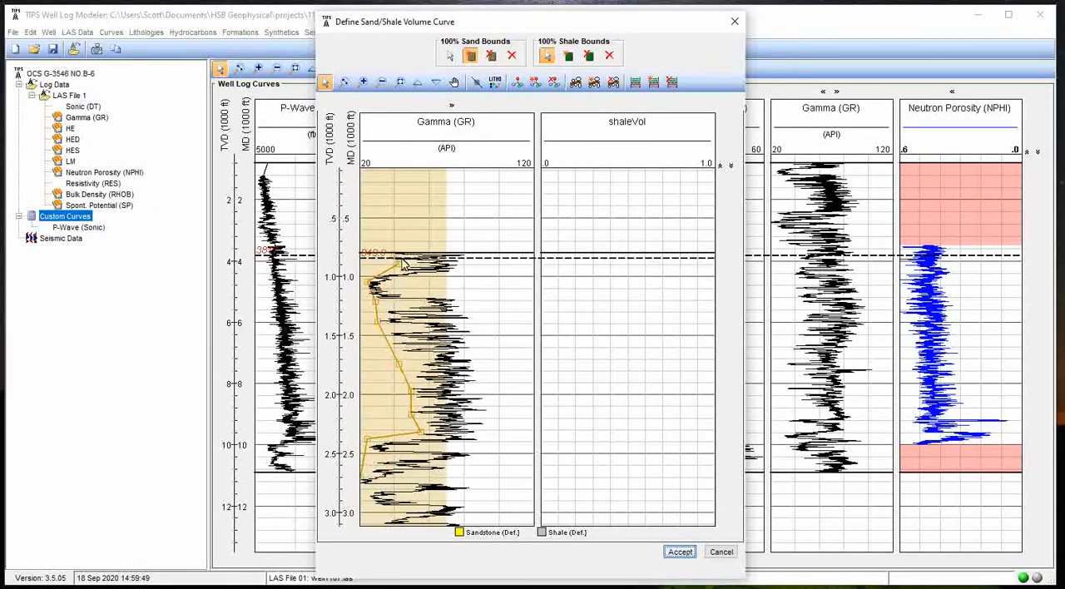
Extend the 100% sand bound with points along the low Gamma (GR) edge from about 3,150 ft to about 4,400 ft
scroll(488, 416, "down", 1)
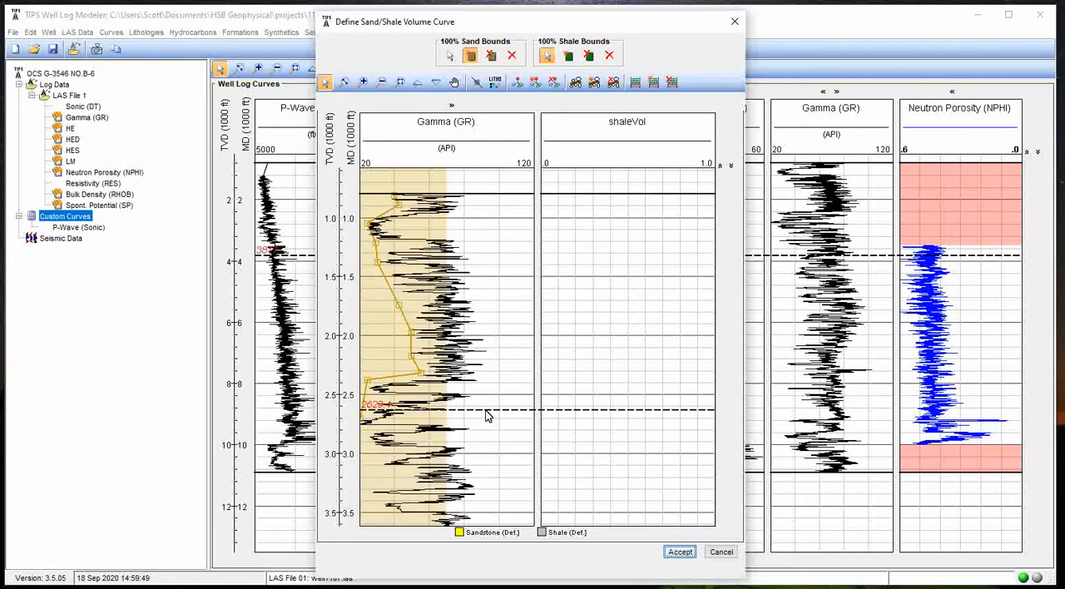
left_click(383, 82)
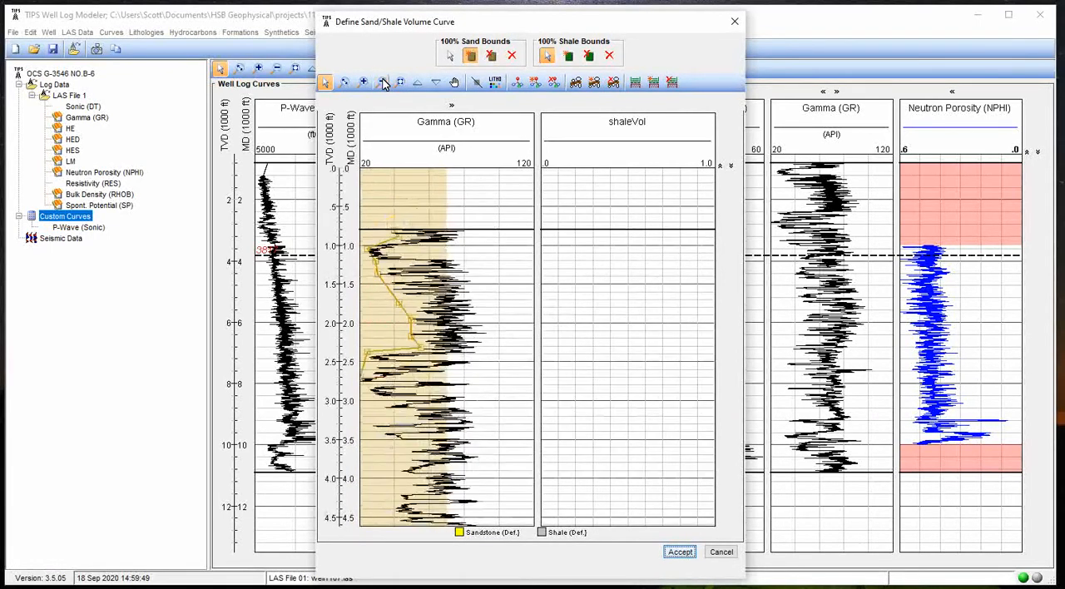
left_click(382, 81)
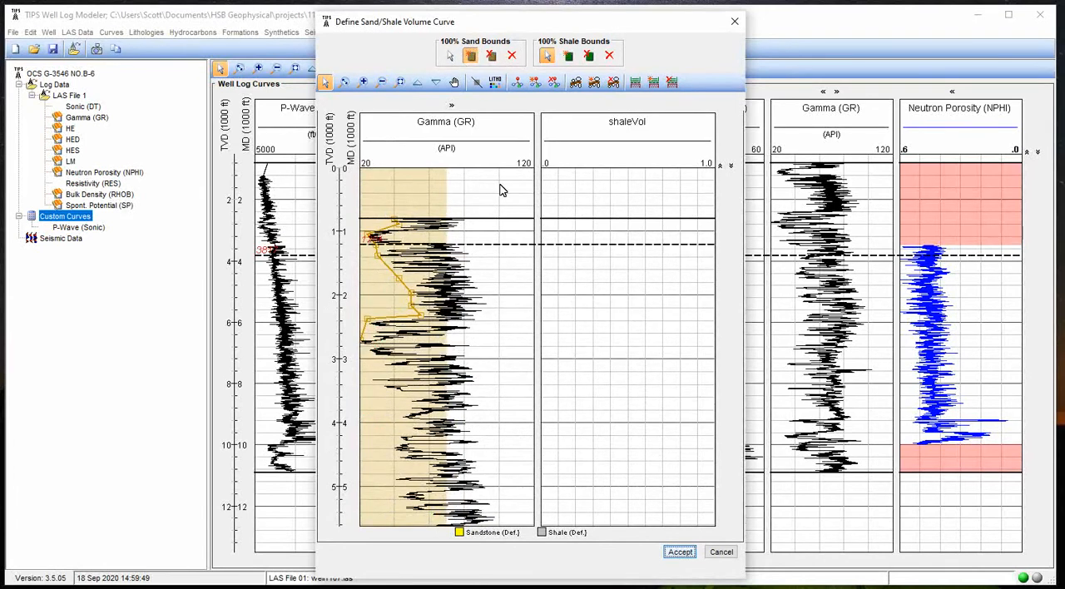
left_click(380, 366)
left_click(373, 381)
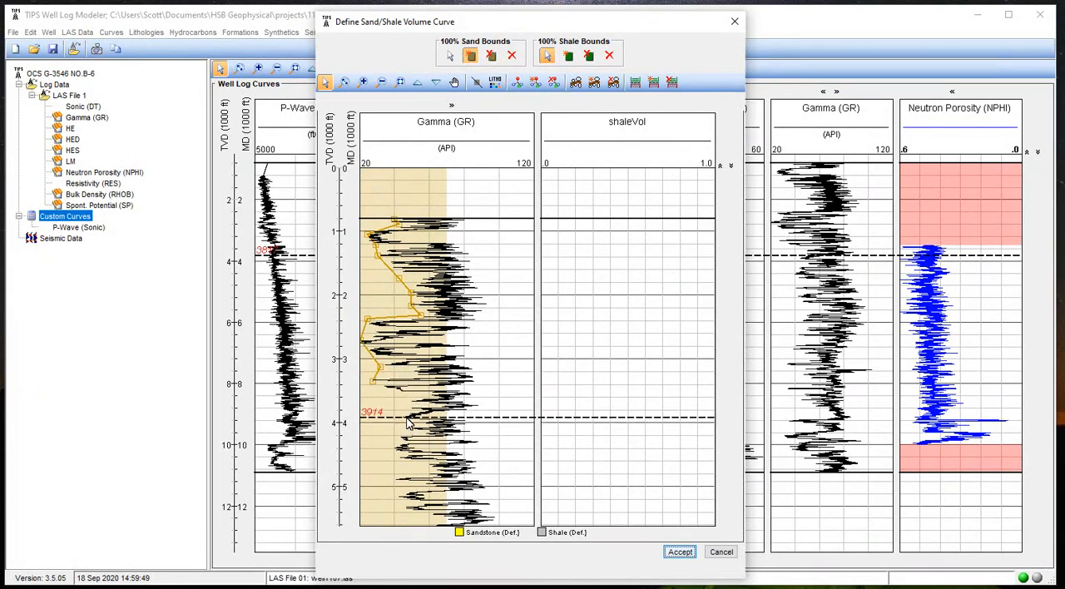
left_click(392, 392)
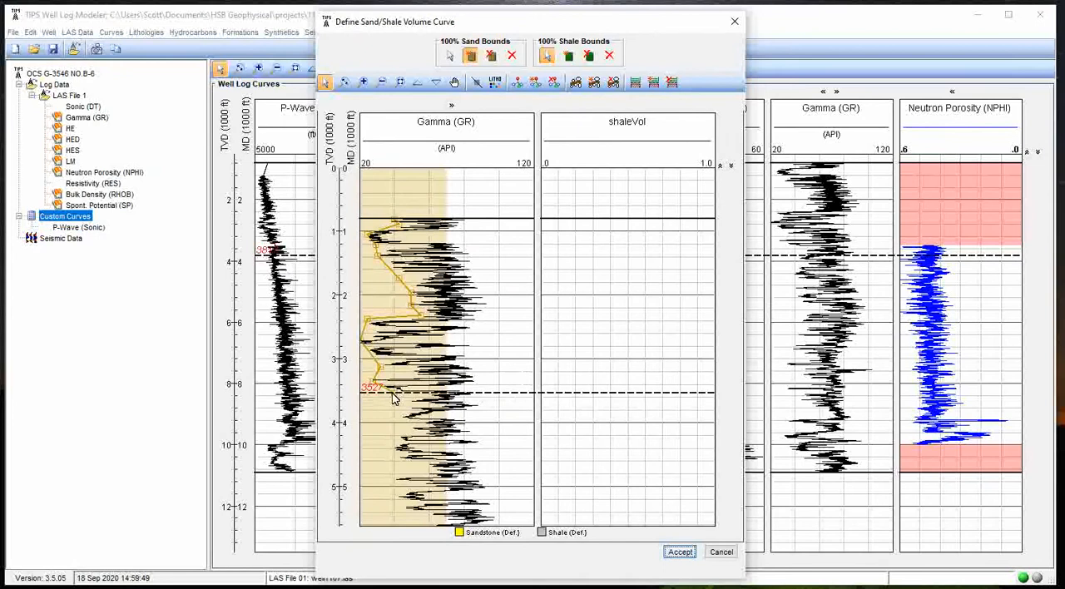
left_click(408, 404)
left_click(400, 436)
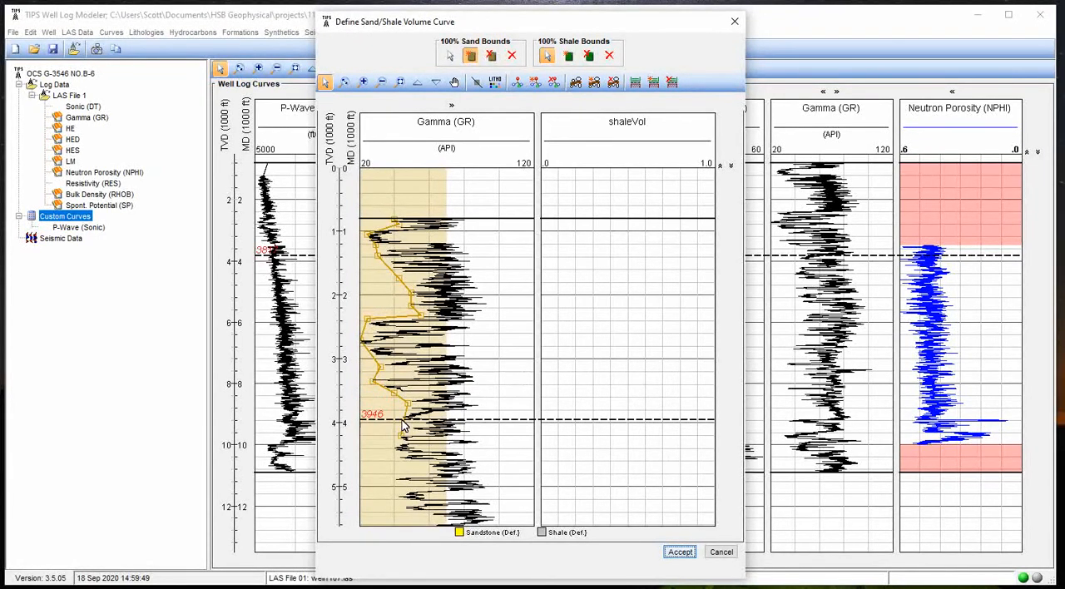
left_click(397, 450)
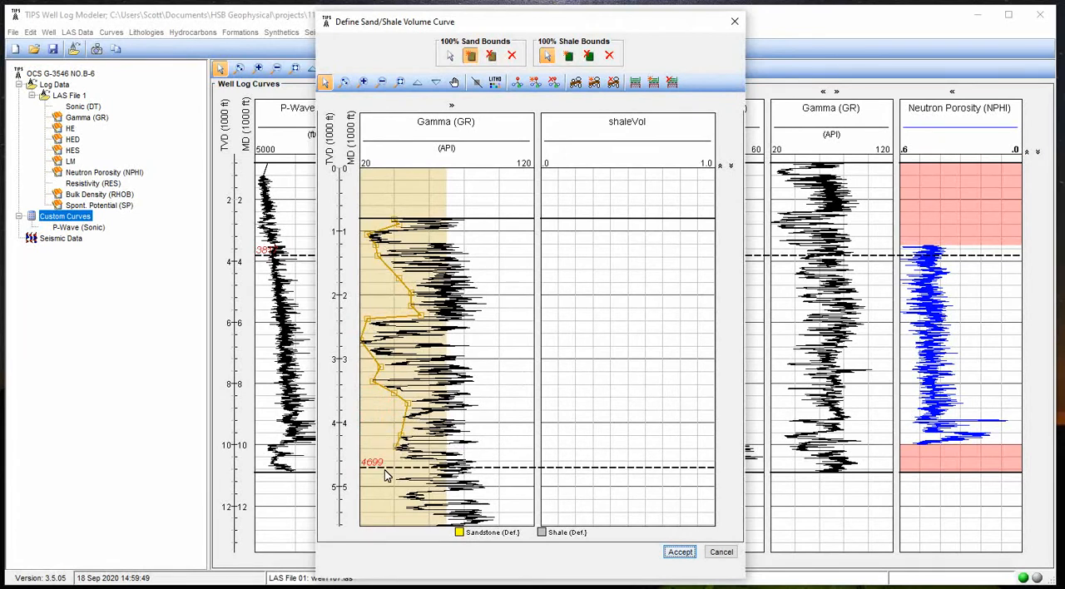
Carry the 100% sand bound down the low Gamma (GR) edge from about 4,850 ft to about 6,900 ft
scroll(397, 441, "down", 2)
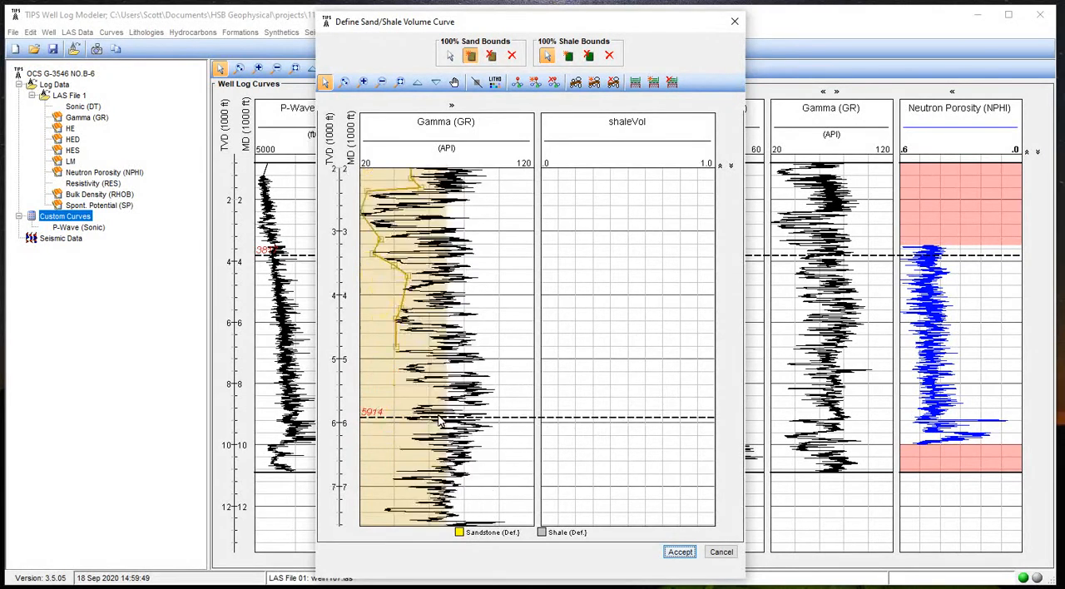
left_click(396, 372)
left_click(432, 389)
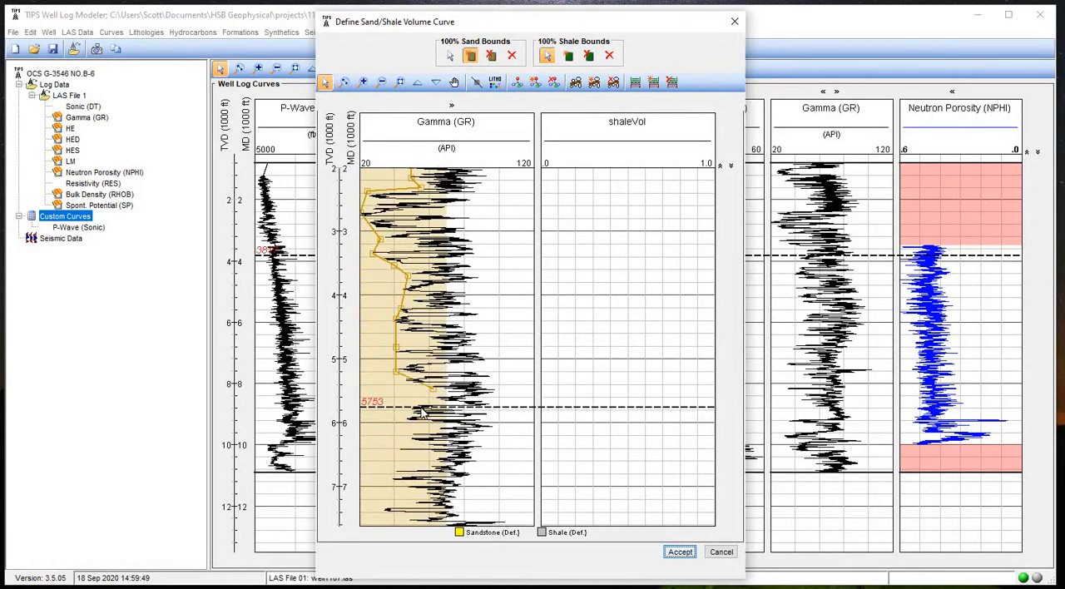
left_click(406, 419)
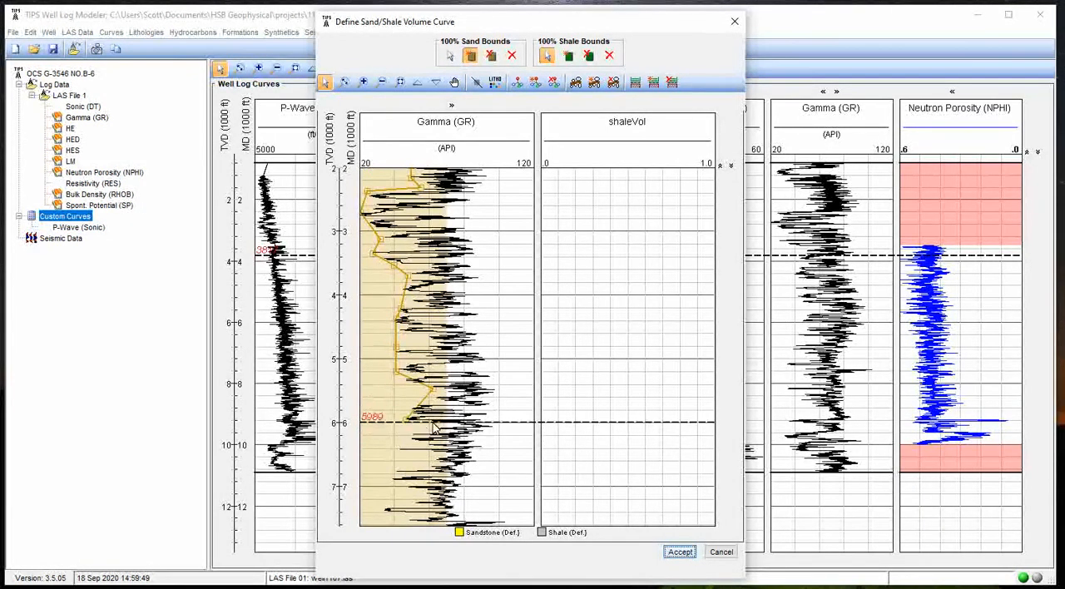
left_click(401, 451)
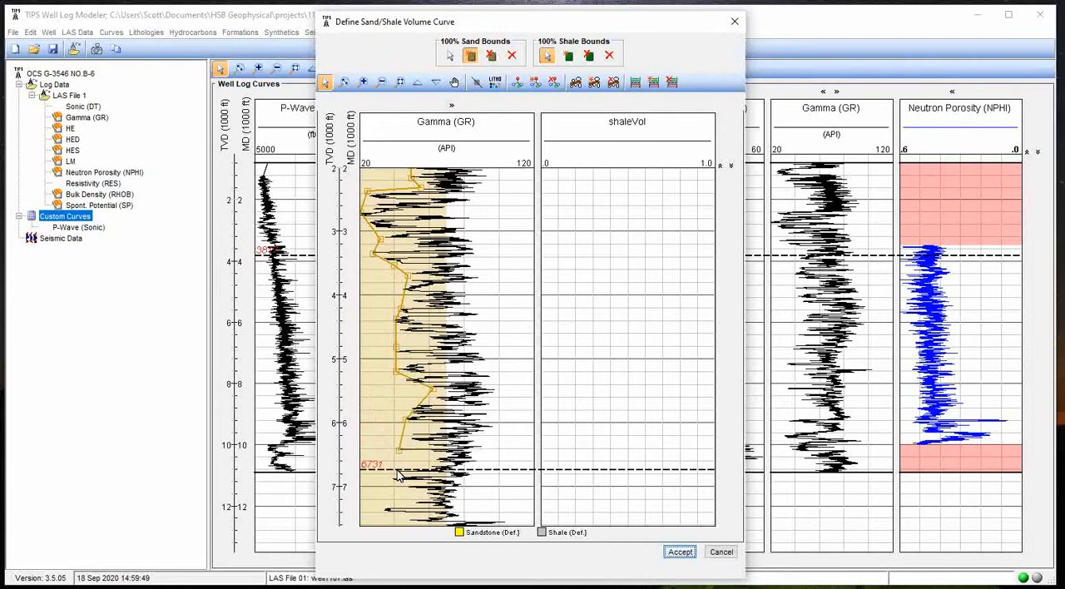
left_click(393, 479)
Add 100% sand bound points along the low Gamma (GR) edge from about 7,400 ft to about 9,200 ft
scroll(393, 478, "down", 2)
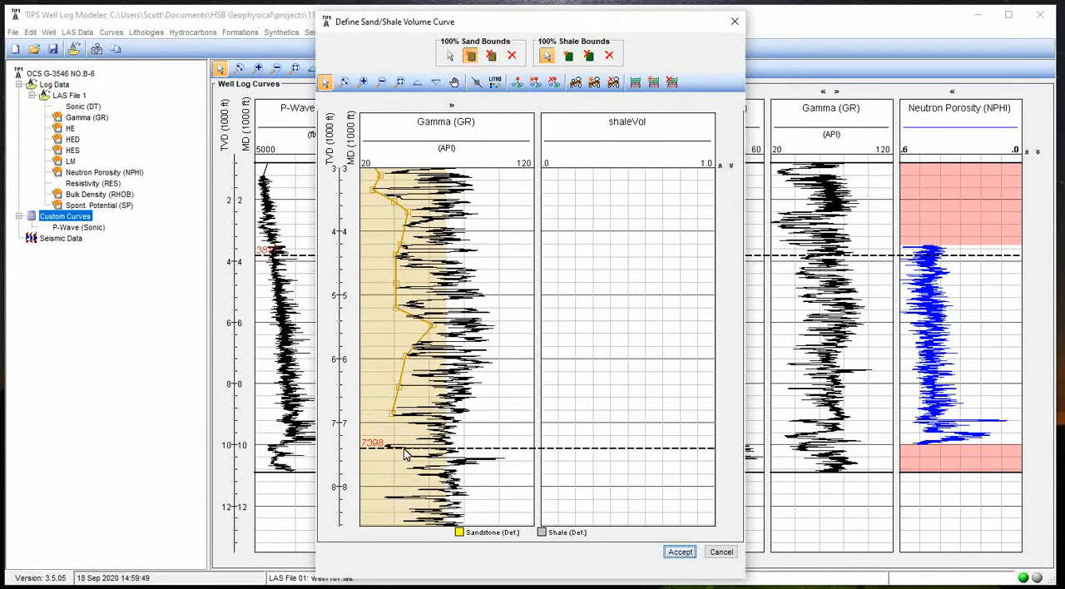
left_click(385, 445)
left_click(405, 465)
scroll(404, 470, "down", 1)
scroll(396, 433, "down", 1)
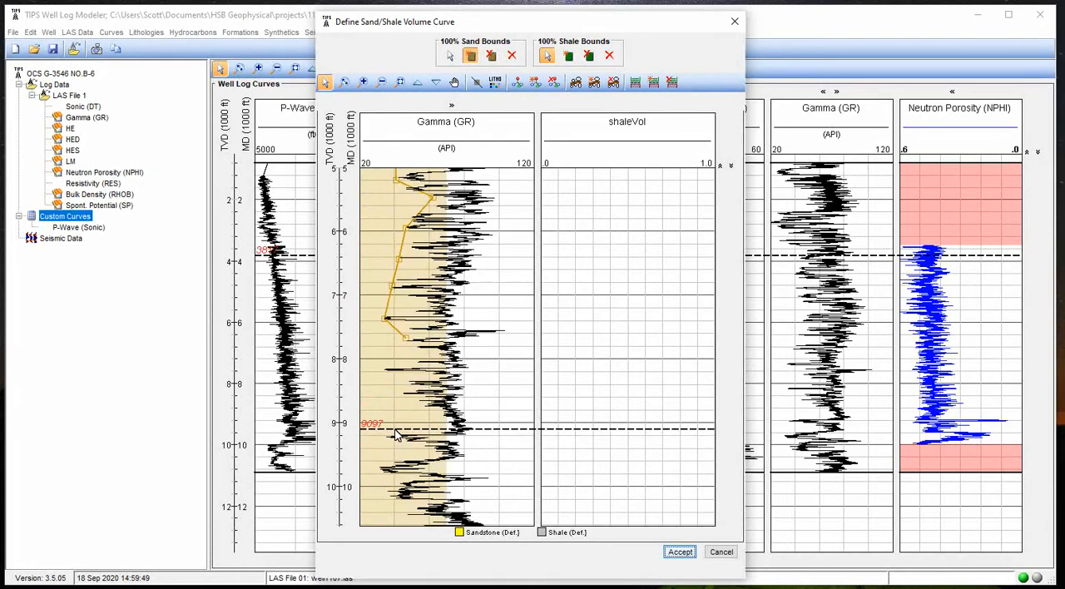
left_click(388, 369)
left_click(404, 392)
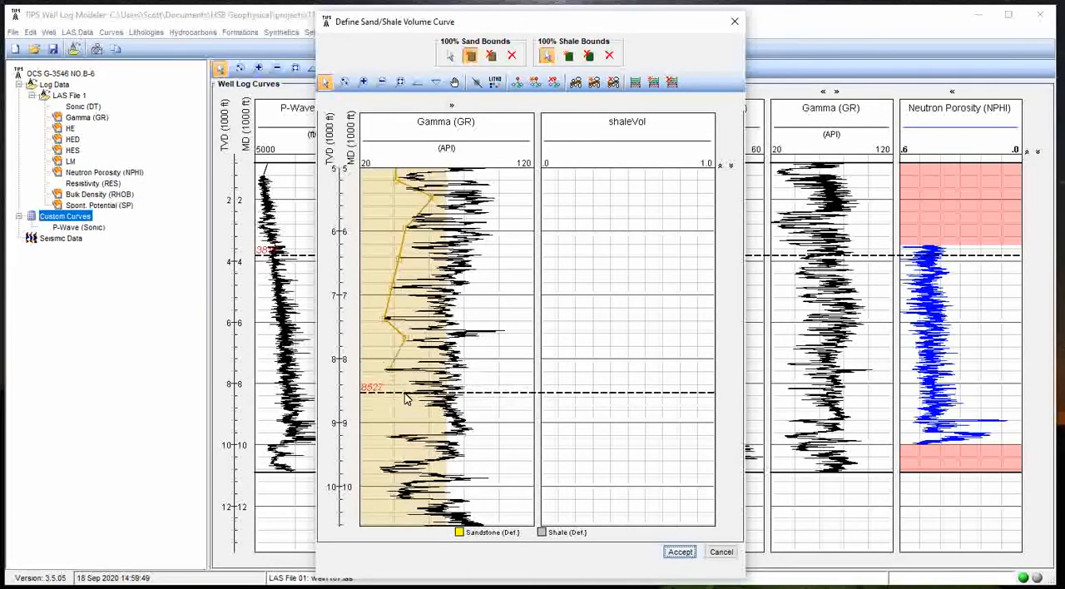
left_click(451, 425)
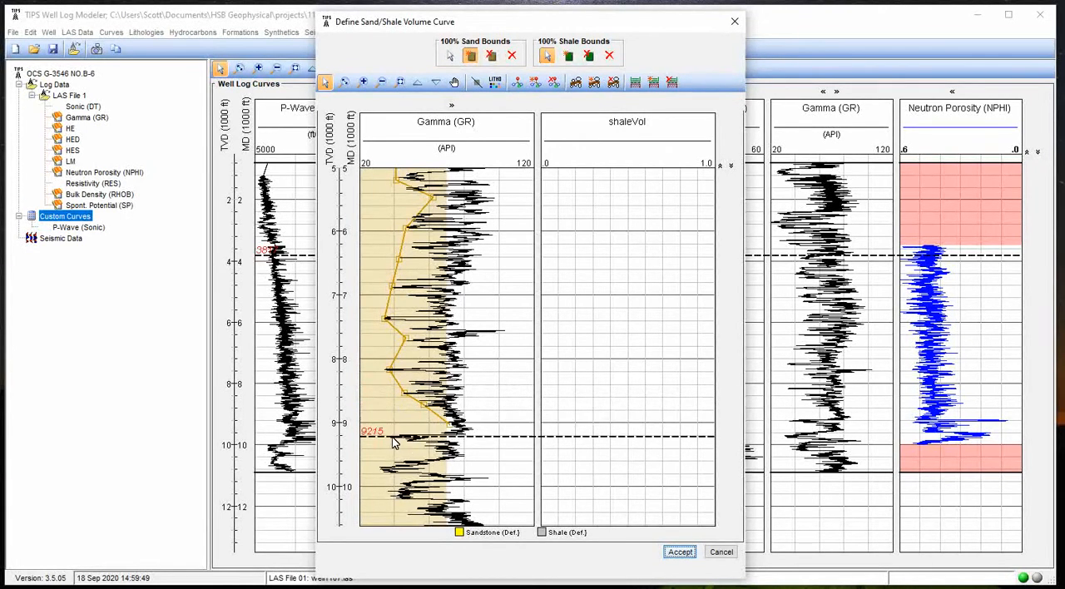
left_click(392, 439)
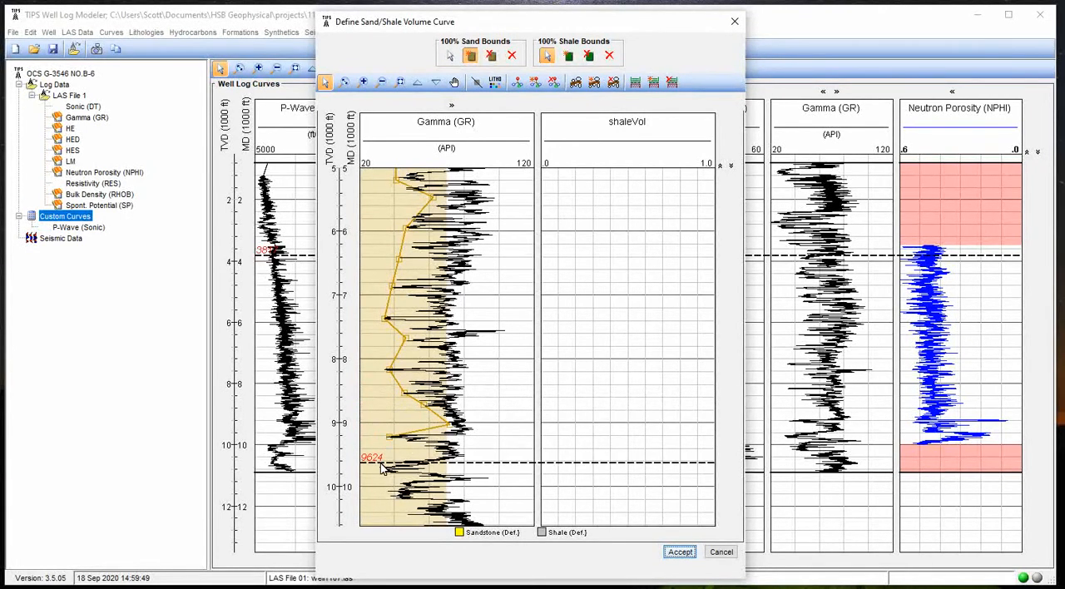
Finish the 100% sand bound along the low Gamma (GR) edge from about 9,450 ft to about 10,750 ft and stop adding sand points
left_click(432, 452)
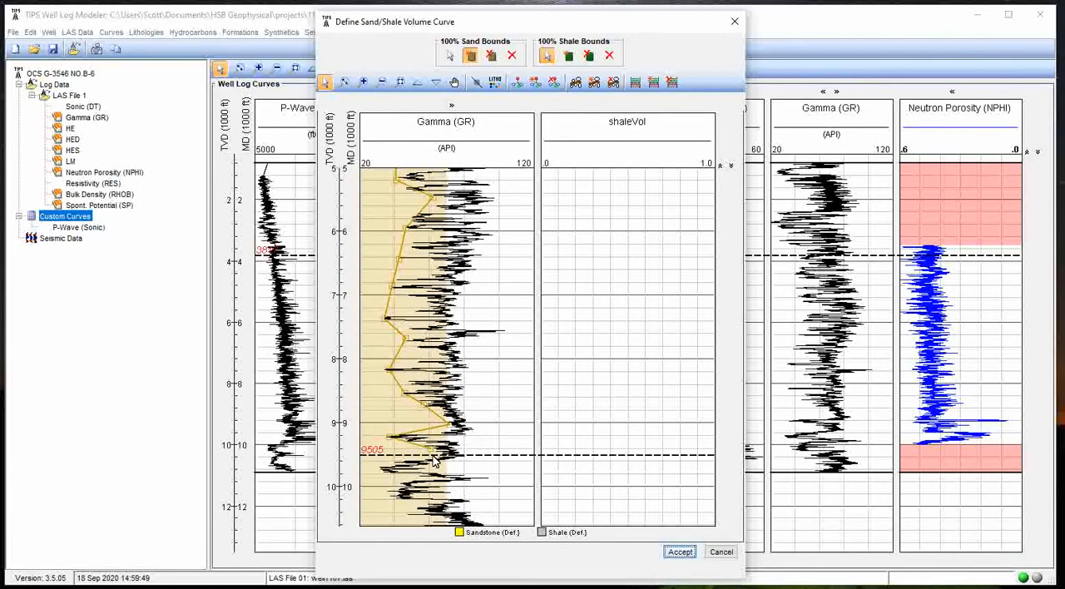
left_click(379, 473)
scroll(380, 459, "down", 2)
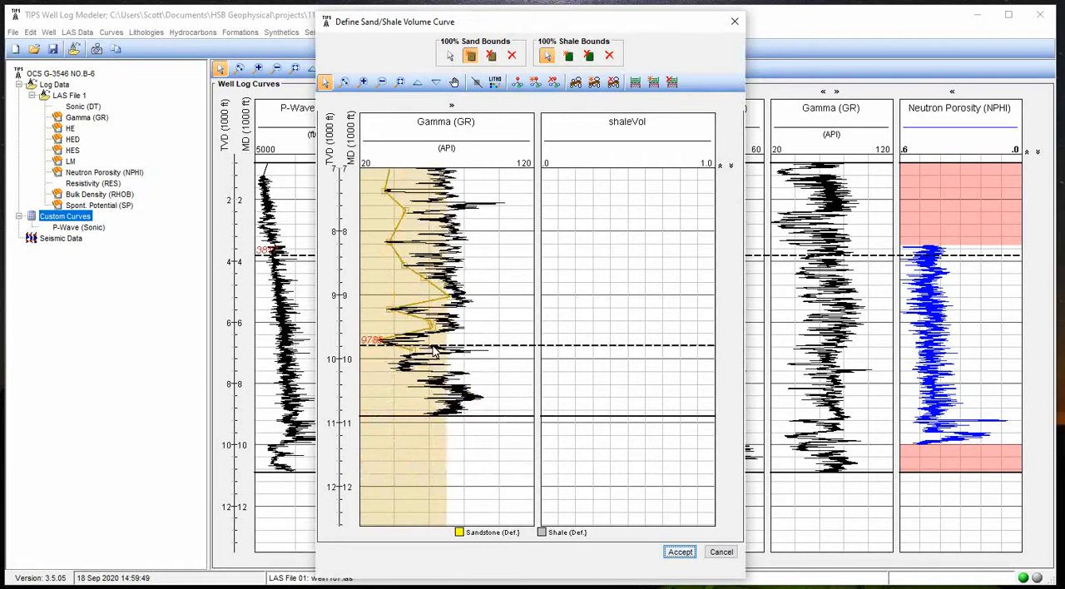
left_click(388, 363)
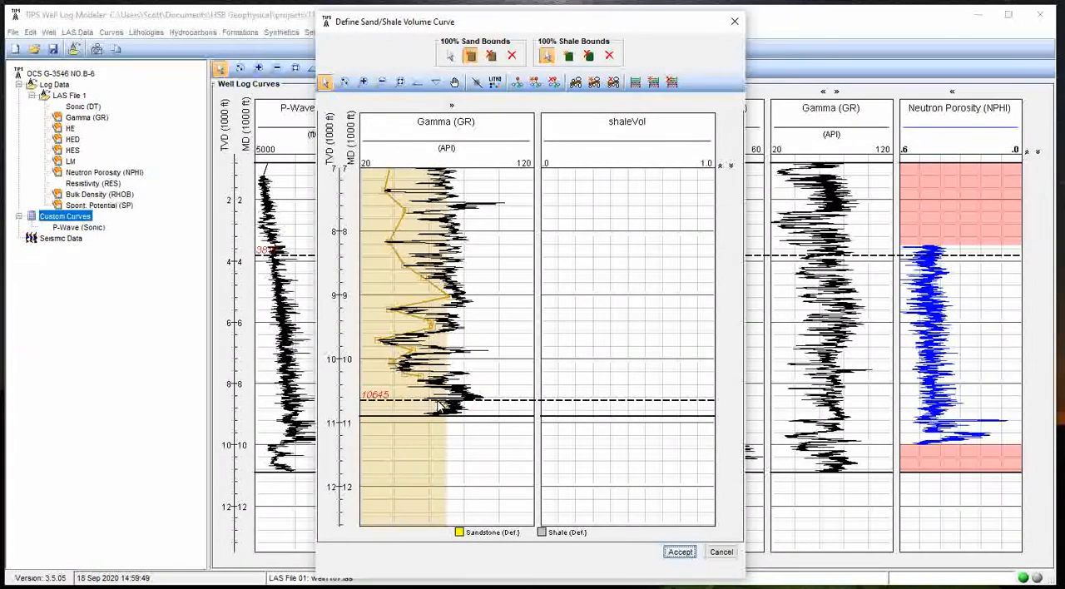
left_click(431, 407)
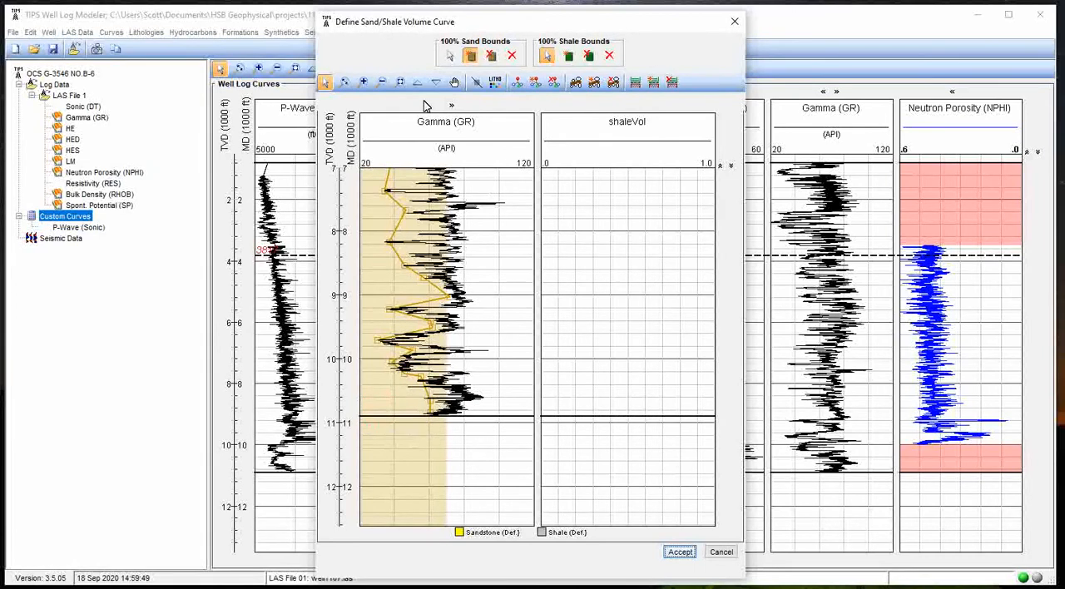
left_click(452, 55)
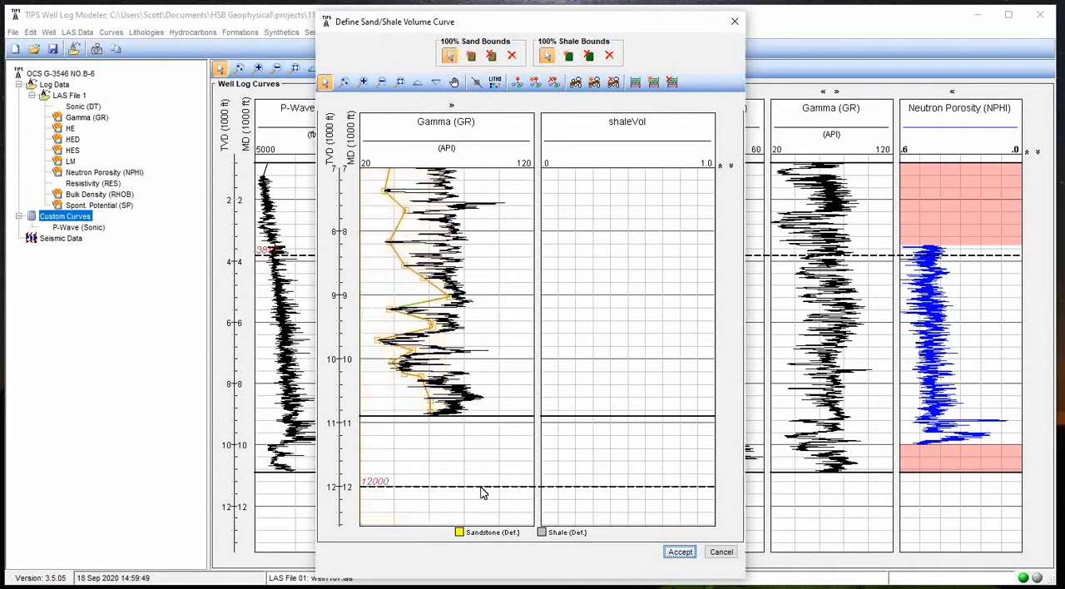
Add an extra 100% sand bound point on the low Gamma (GR) edge at about 4,980 ft
scroll(485, 471, "up", 1)
scroll(485, 456, "up", 2)
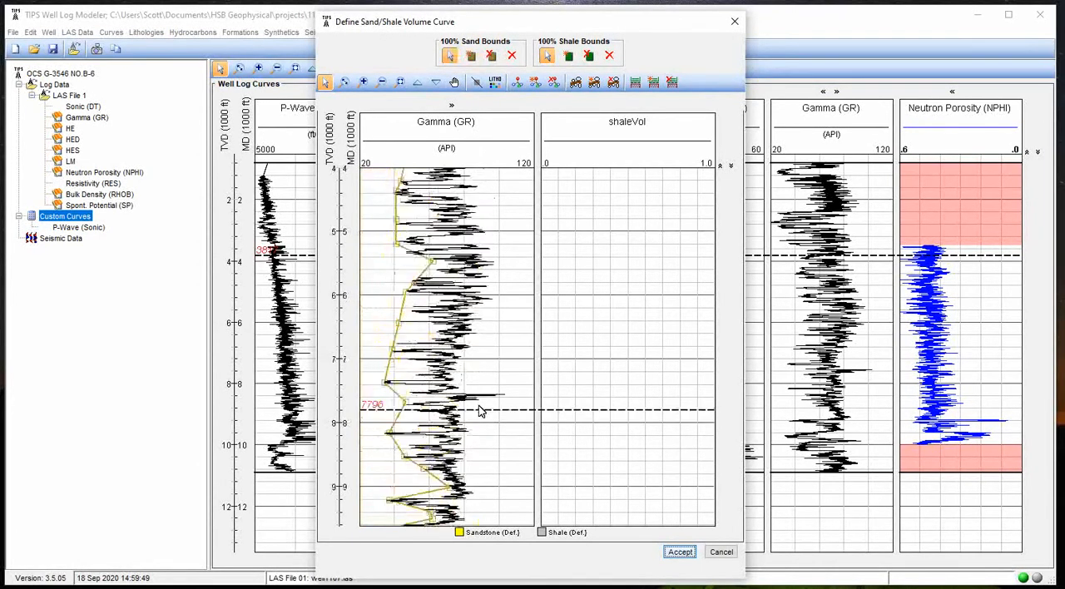
left_click(381, 82)
left_click(380, 82)
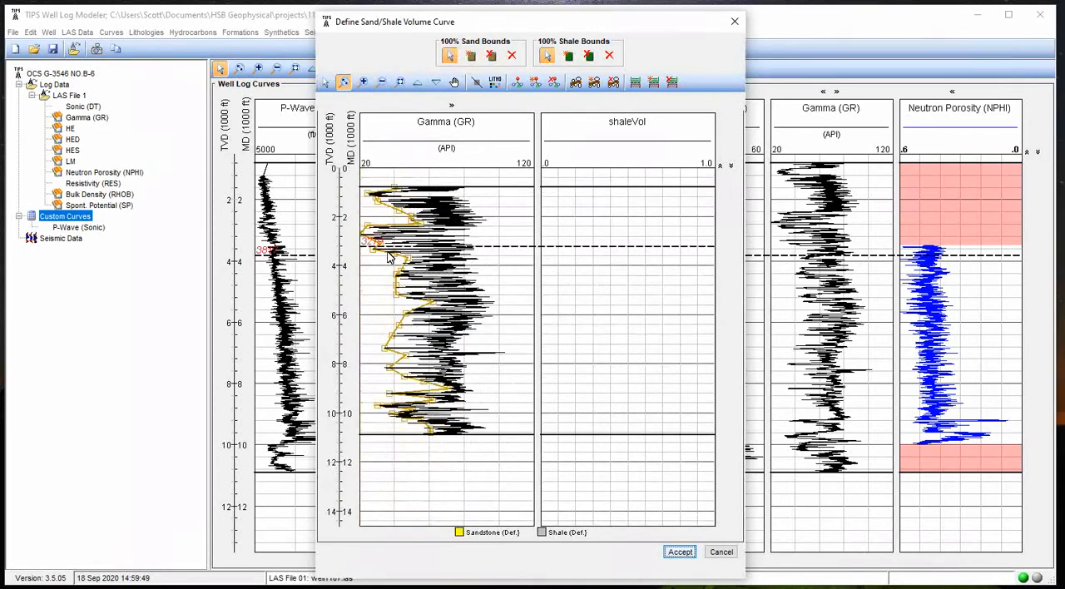
left_click_drag(390, 247, 404, 321)
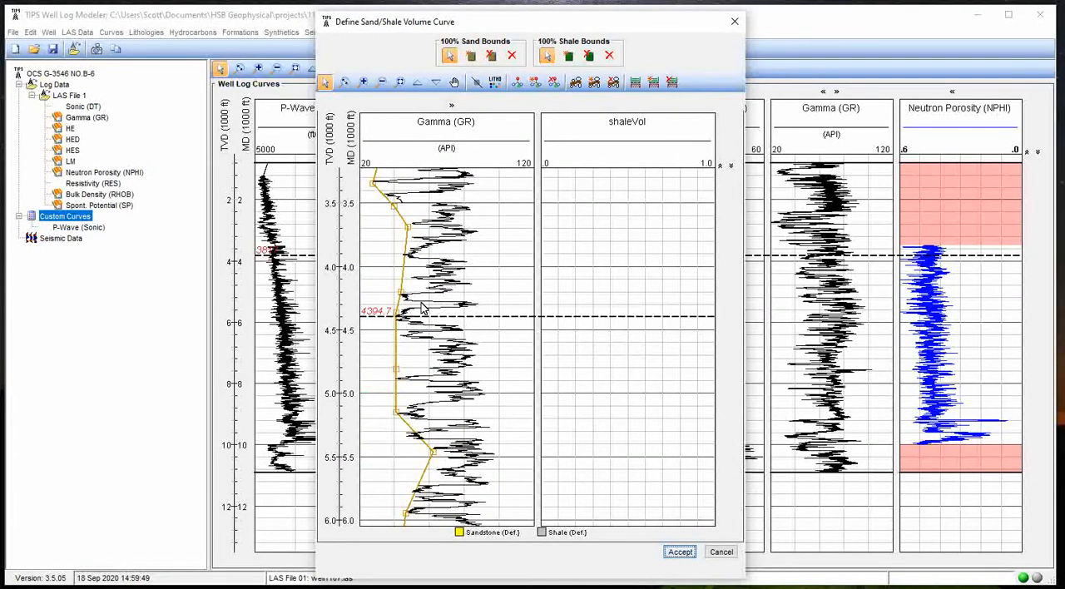
left_click(472, 56)
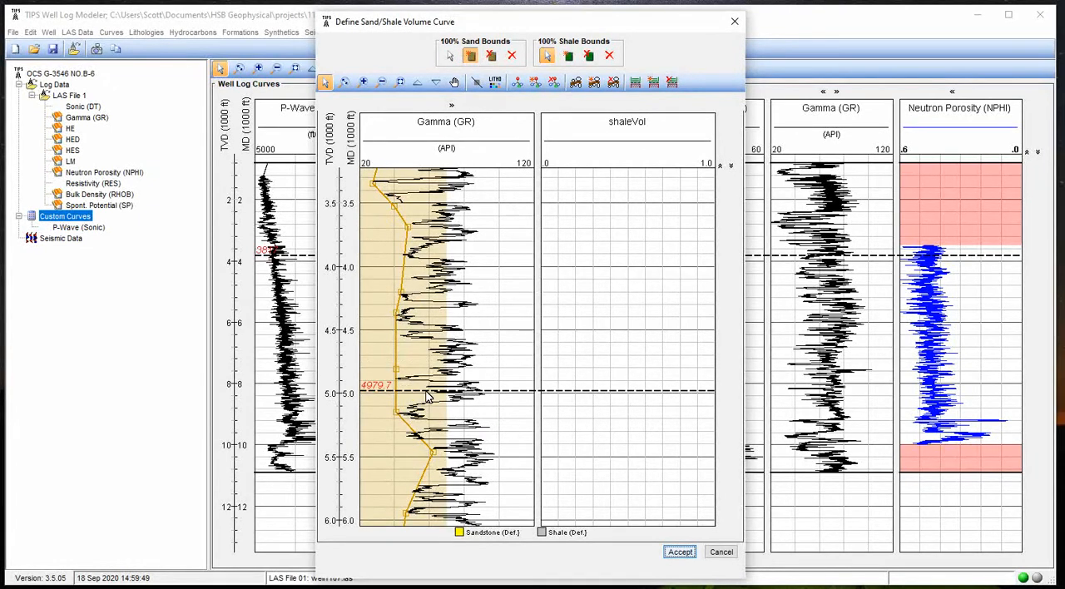
Replace the 100% sand bound point near 5,450 ft with a new one at about 5,600 ft
scroll(370, 416, "down", 1)
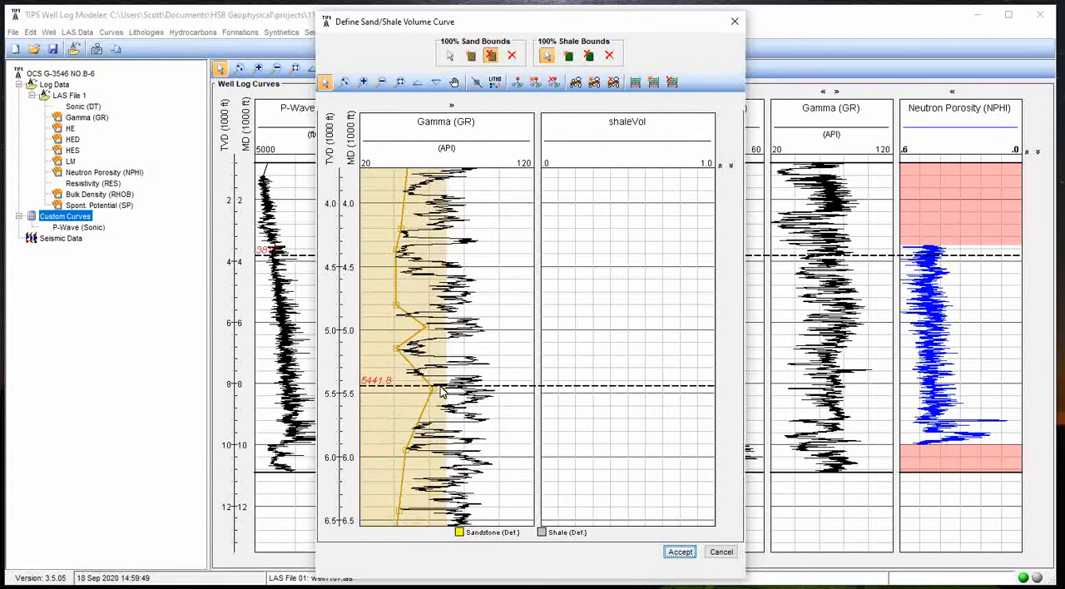
left_click(491, 56)
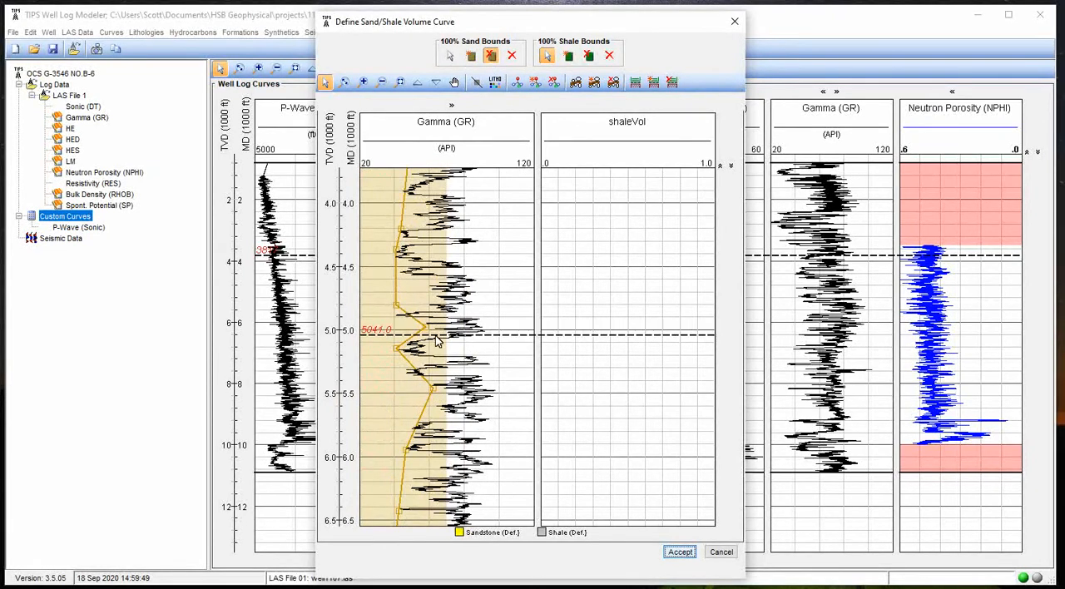
left_click(433, 387)
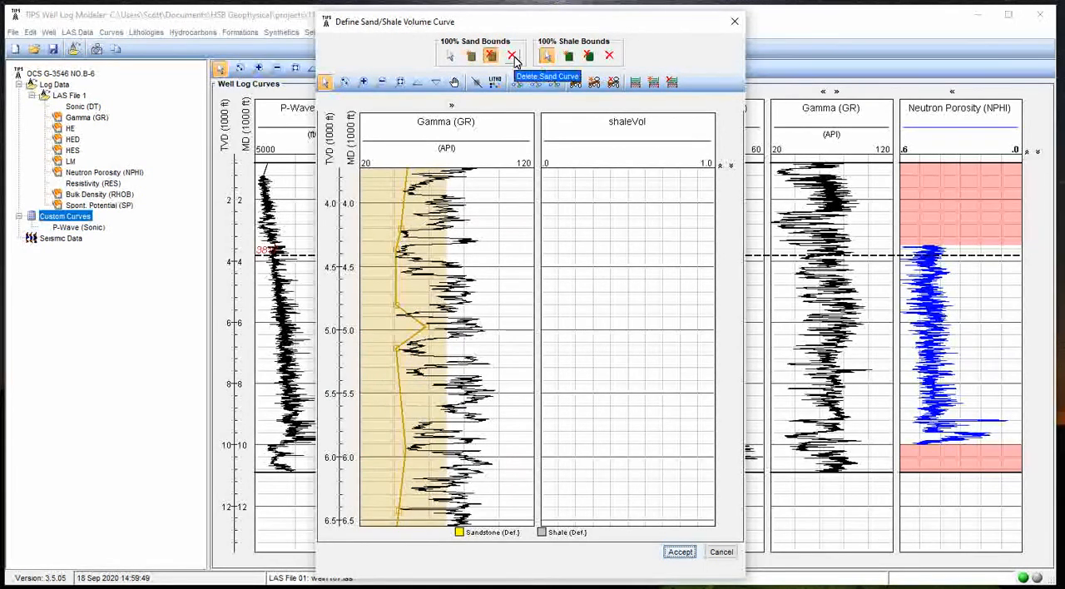
left_click(471, 56)
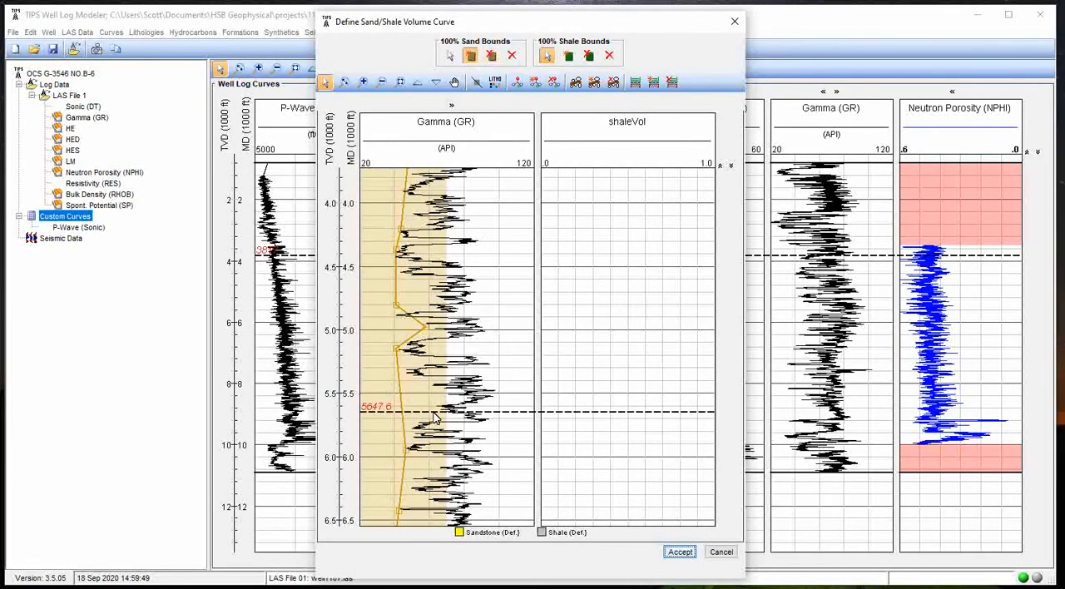
left_click(435, 410)
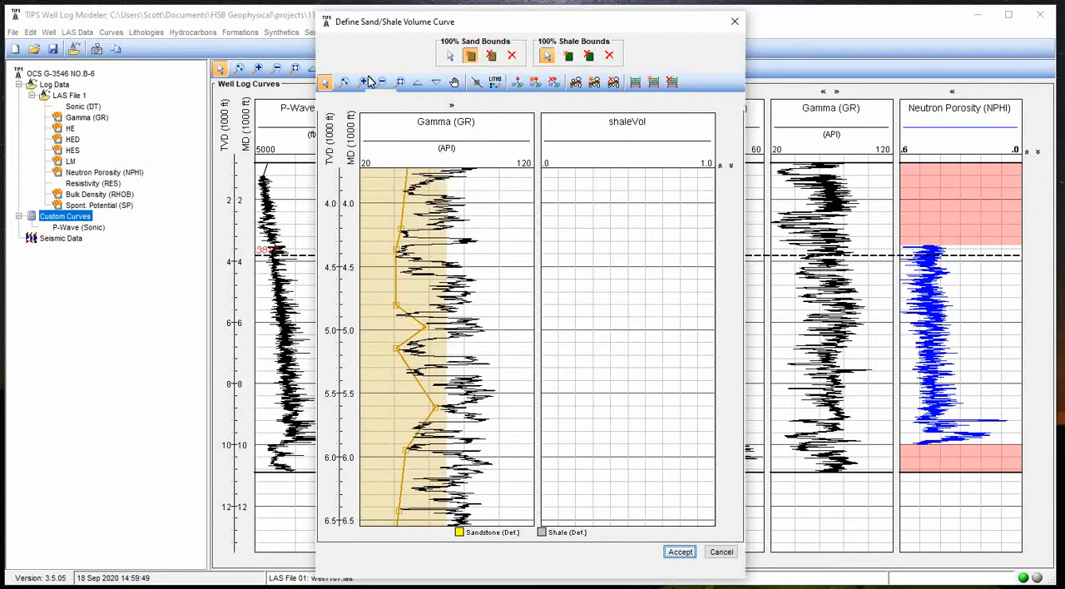
Start the 100% shale bound along the high Gamma (GR) edge, placing points from about 750 ft to about 3,100 ft
left_click(402, 81)
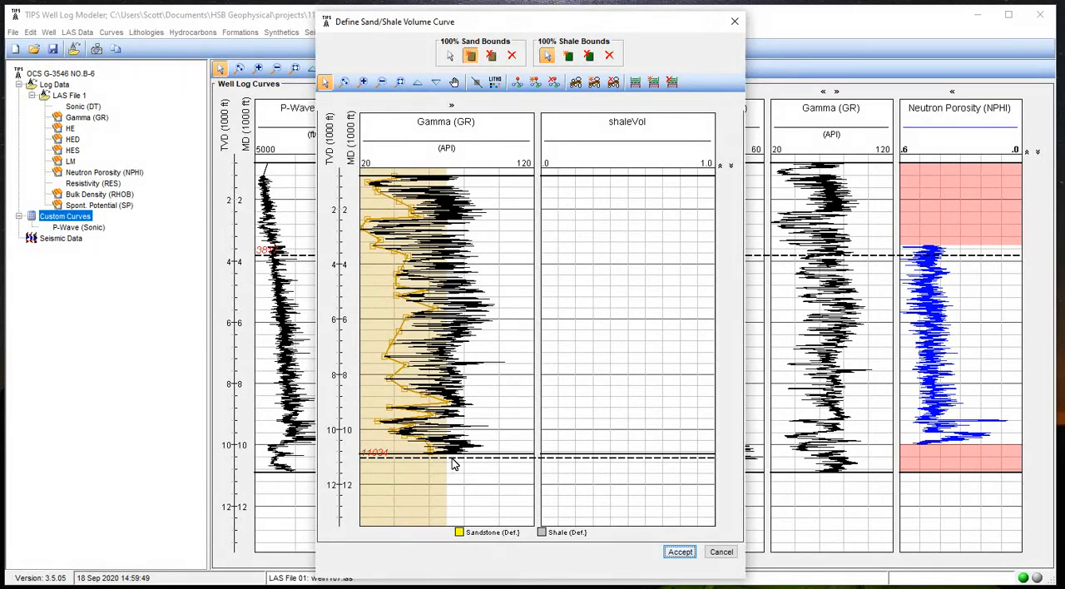
left_click(569, 57)
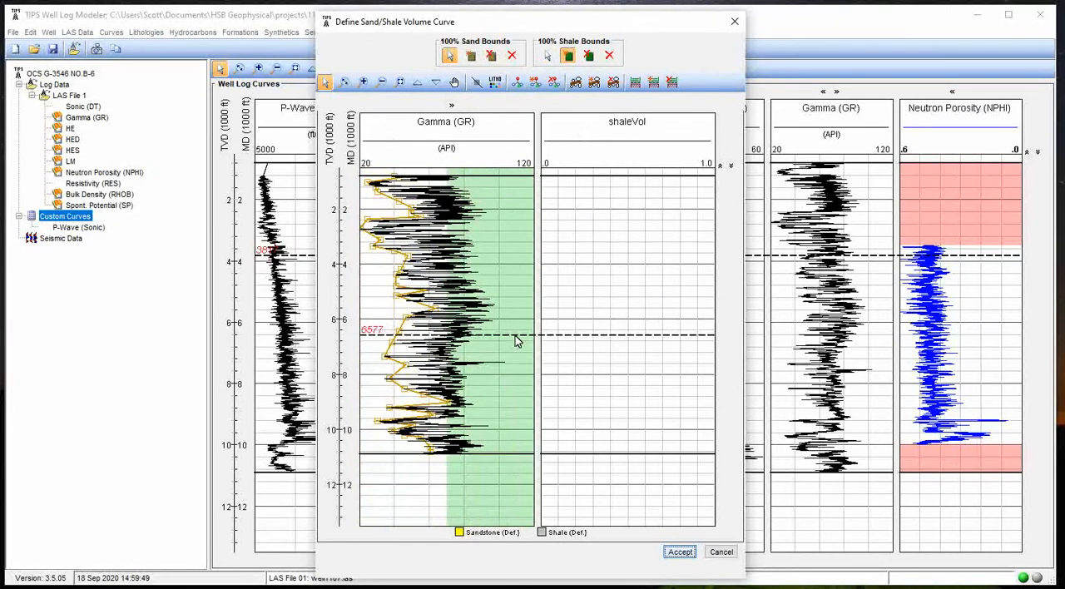
left_click(459, 176)
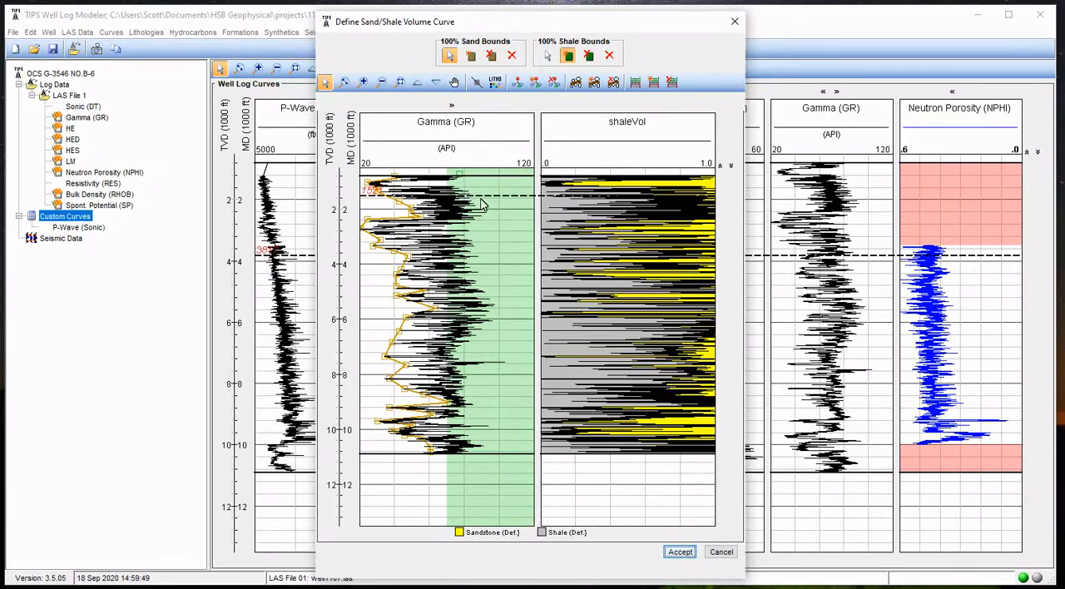
left_click(473, 196)
left_click(483, 216)
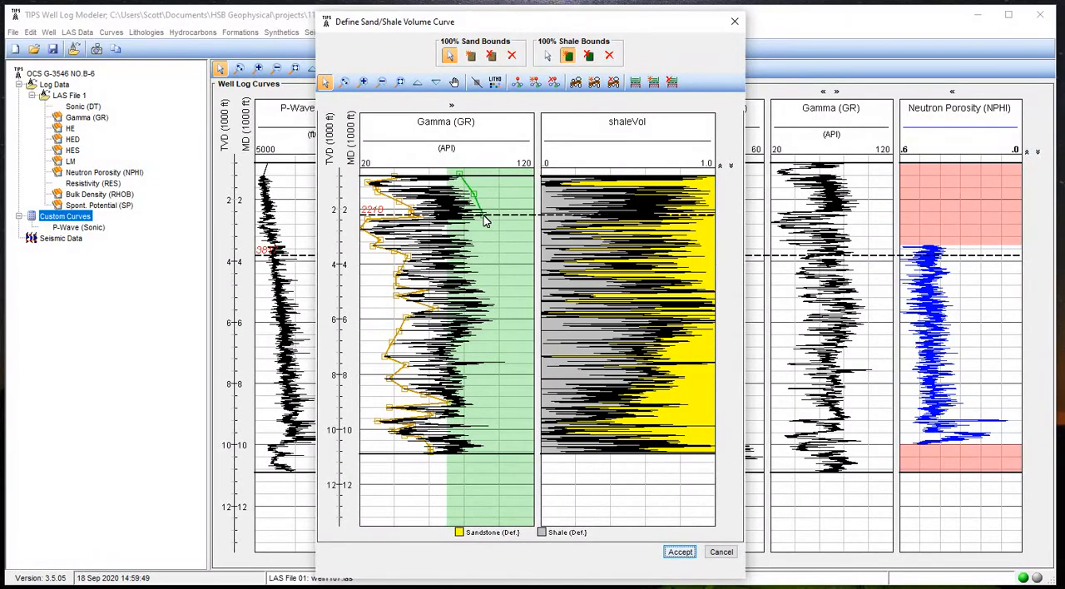
left_click(464, 226)
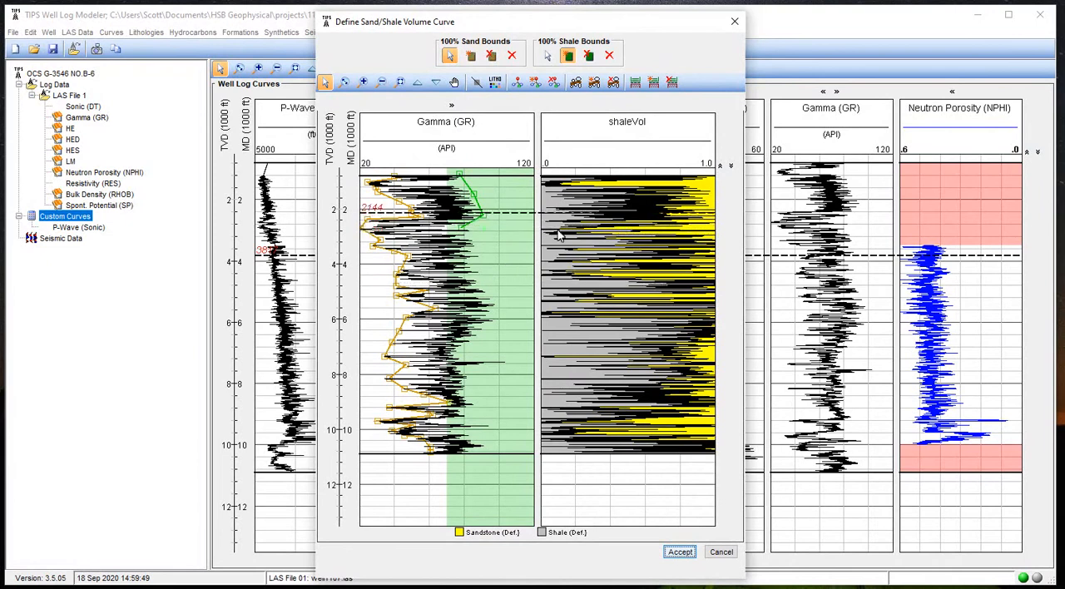
left_click(473, 240)
Continue the 100% shale bound along the high Gamma (GR) values from about 3,250 ft to about 4,300 ft
left_click(344, 81)
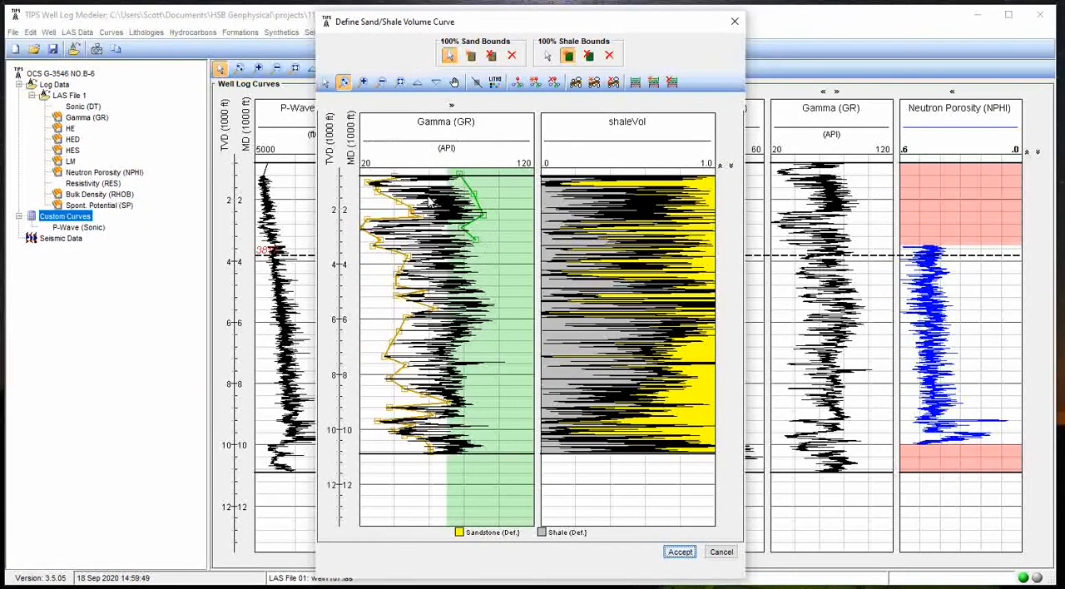
left_click_drag(432, 233, 441, 293)
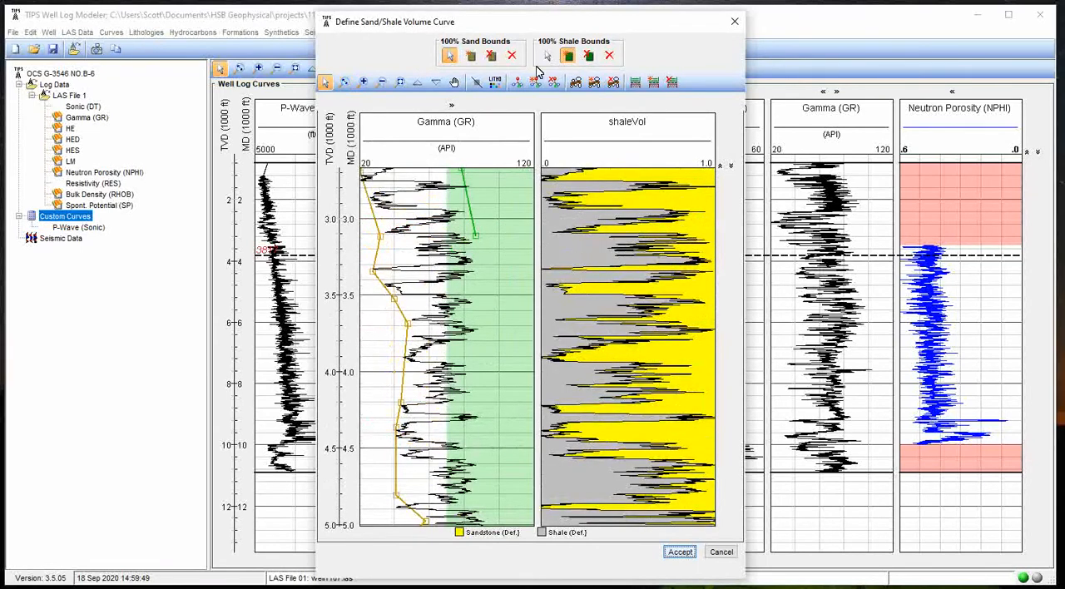
left_click(474, 259)
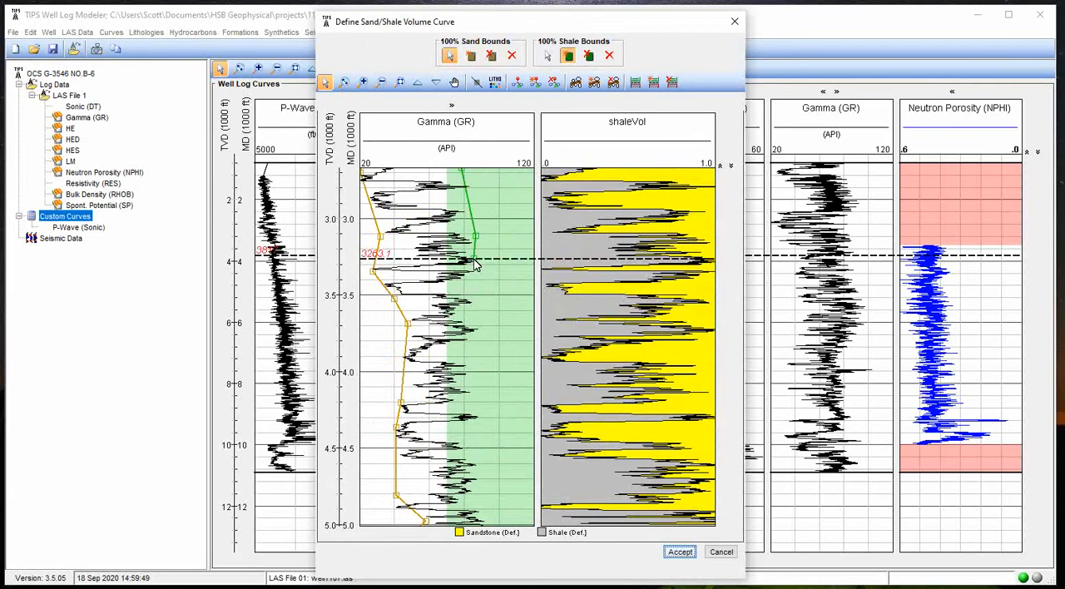
left_click(472, 273)
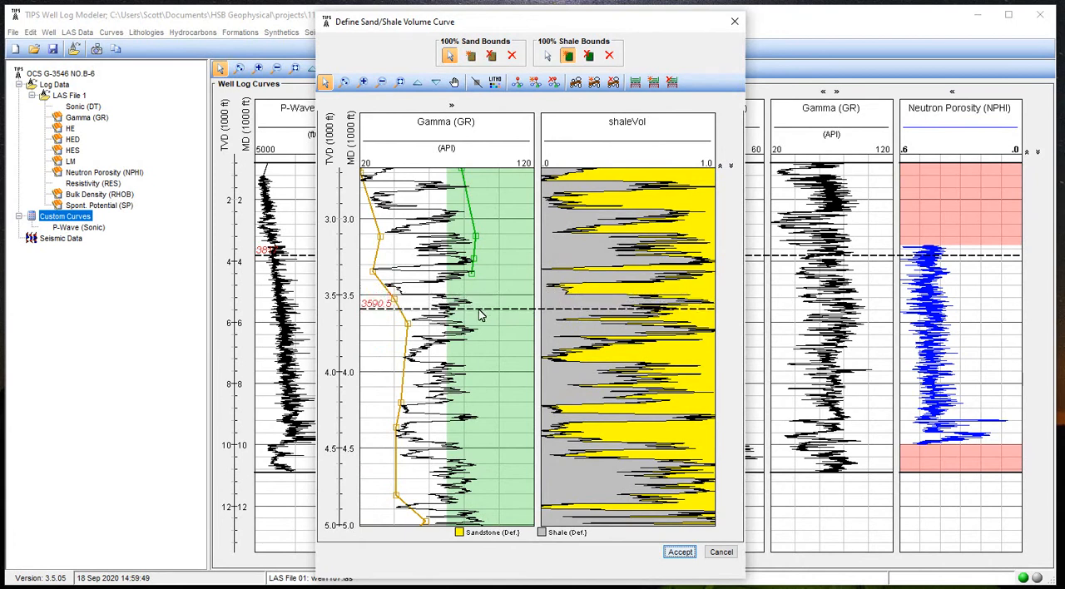
left_click(476, 374)
scroll(479, 426, "down", 4)
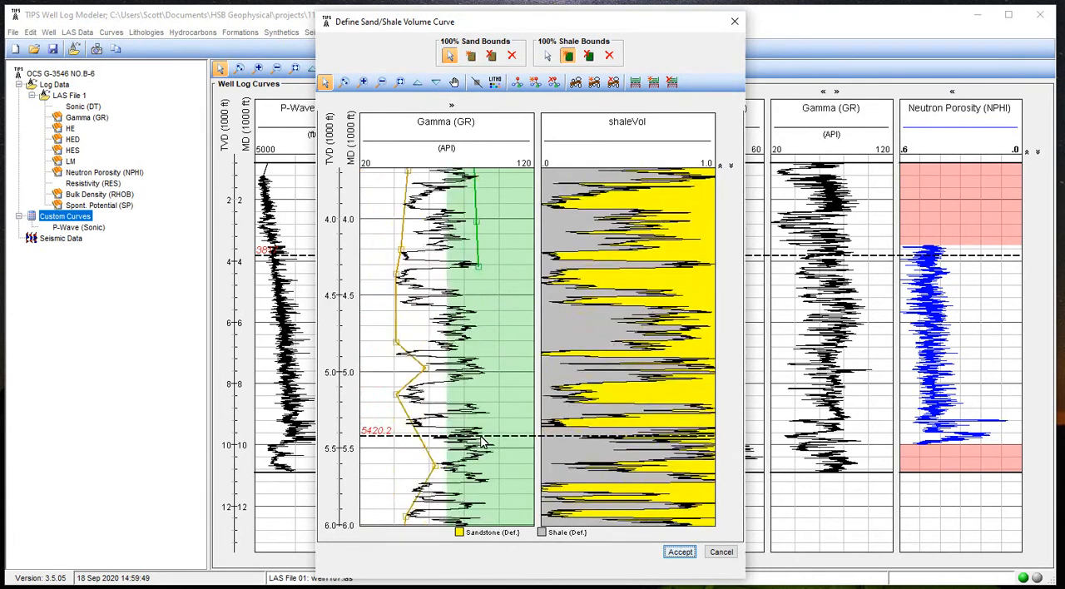
Extend the 100% shale bound along the high Gamma (GR) edge from about 4,950 ft to about 5,700 ft
left_click(489, 366)
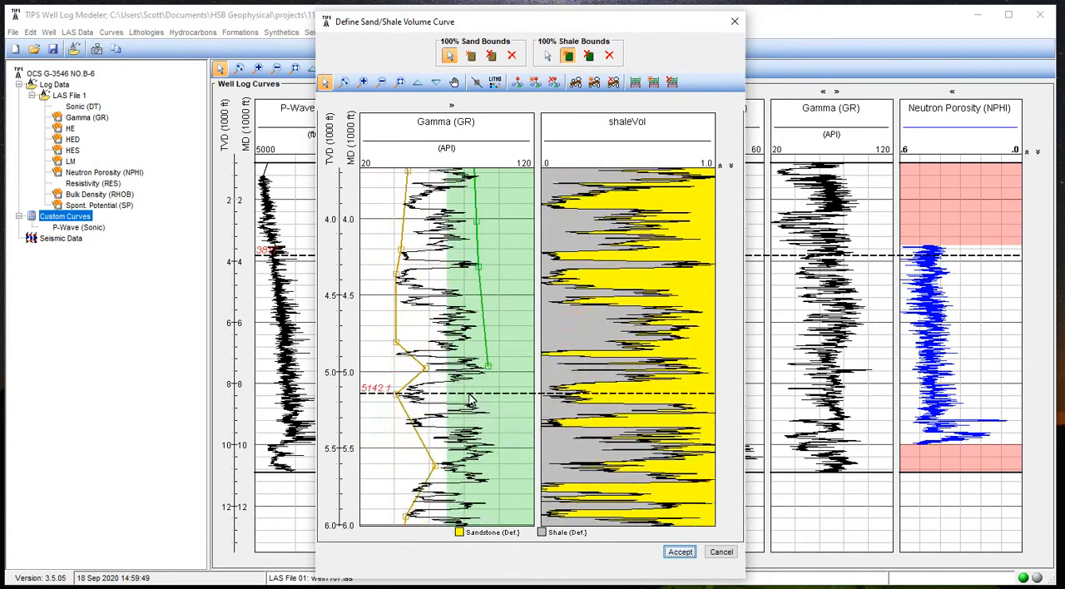
left_click(425, 394)
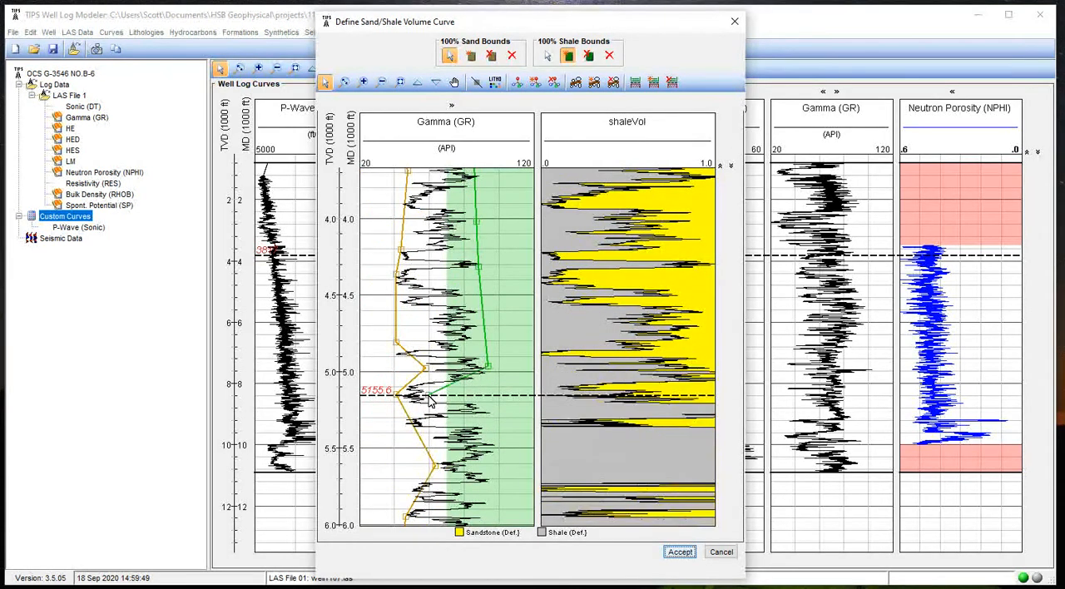
left_click(480, 403)
left_click(495, 449)
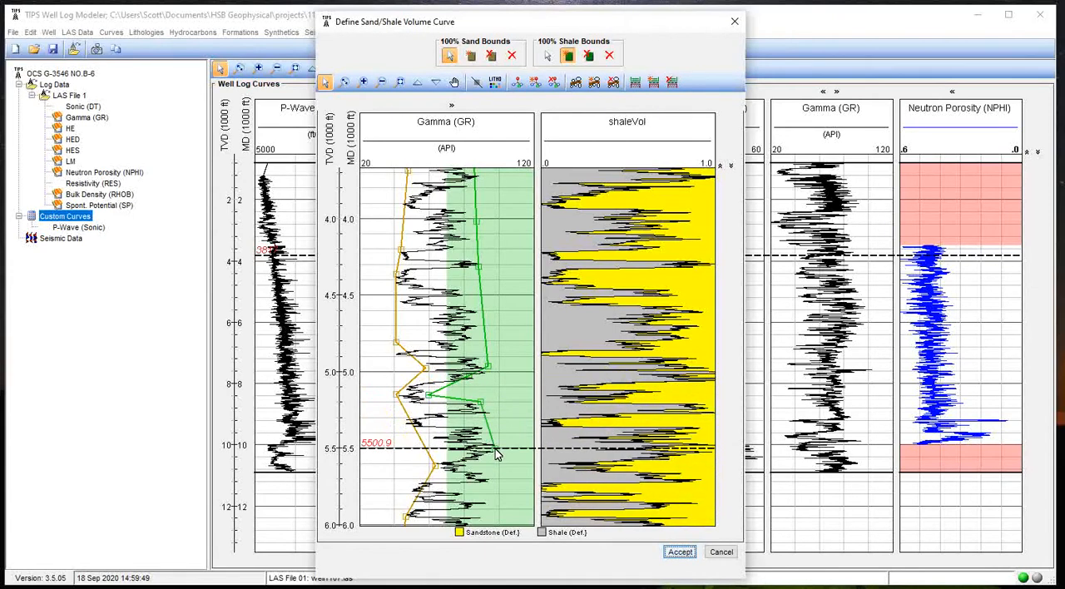
scroll(496, 448, "down", 1)
left_click(489, 402)
Carry the 100% shale bound from about 6,750 ft to about 7,700 ft, following the high Gamma (GR) spike at about 7,550 ft
scroll(490, 435, "down", 2)
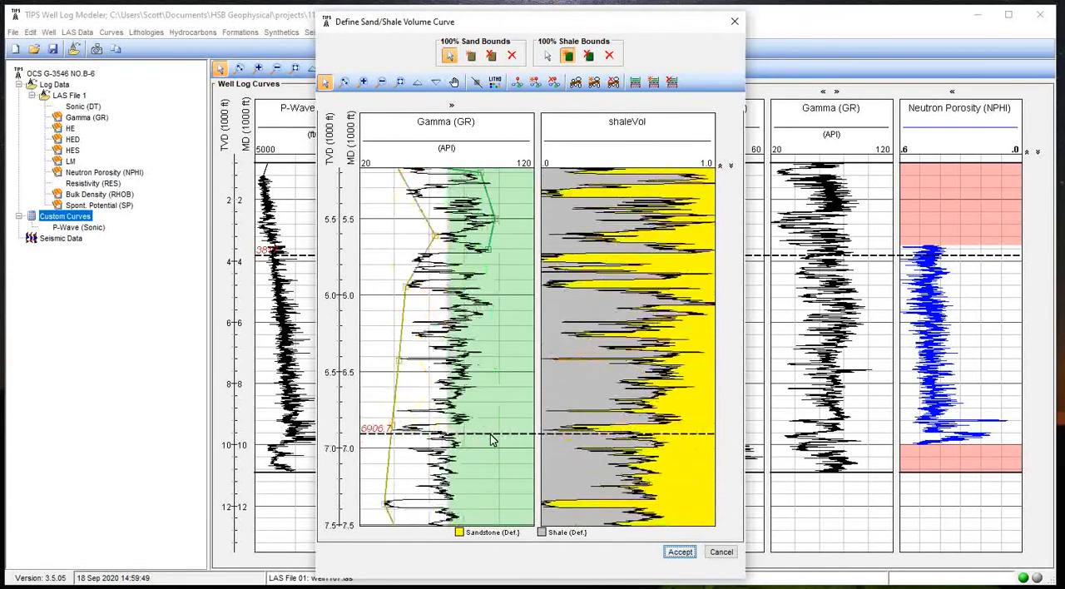
left_click(471, 410)
scroll(479, 478, "down", 2)
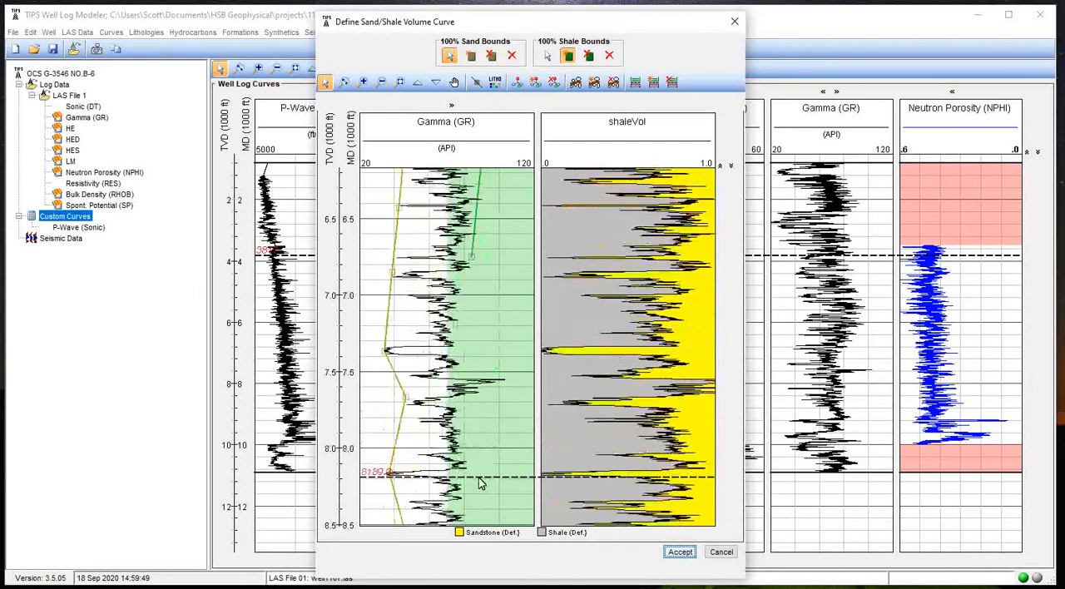
left_click(462, 368)
left_click(508, 379)
left_click(463, 402)
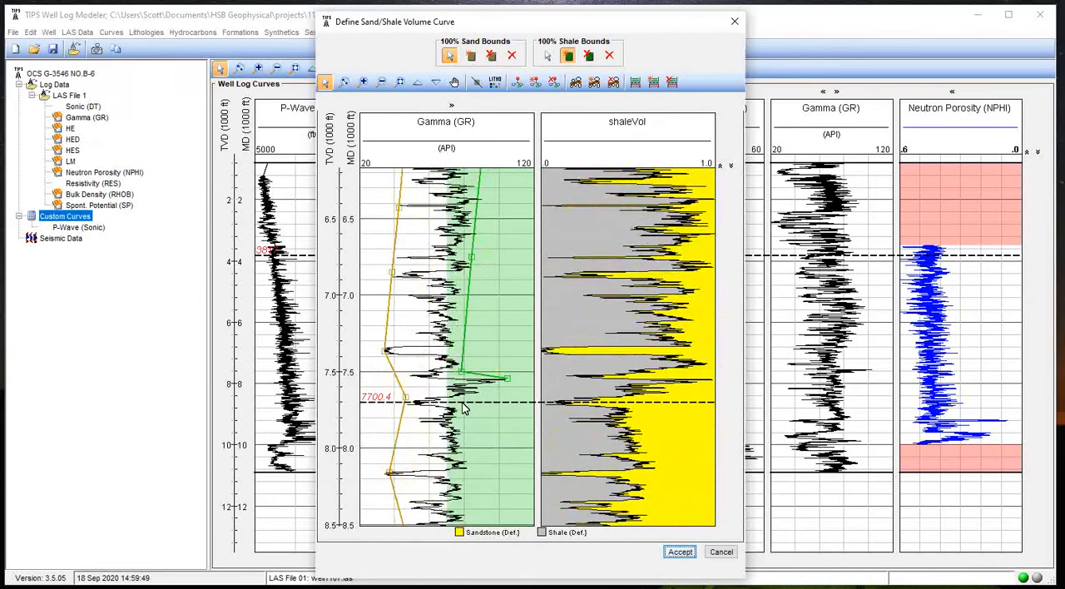
Continue the 100% shale bound along the high Gamma (GR) edge from about 8,700 ft to about 9,200 ft
scroll(472, 481, "down", 1)
scroll(472, 481, "down", 1)
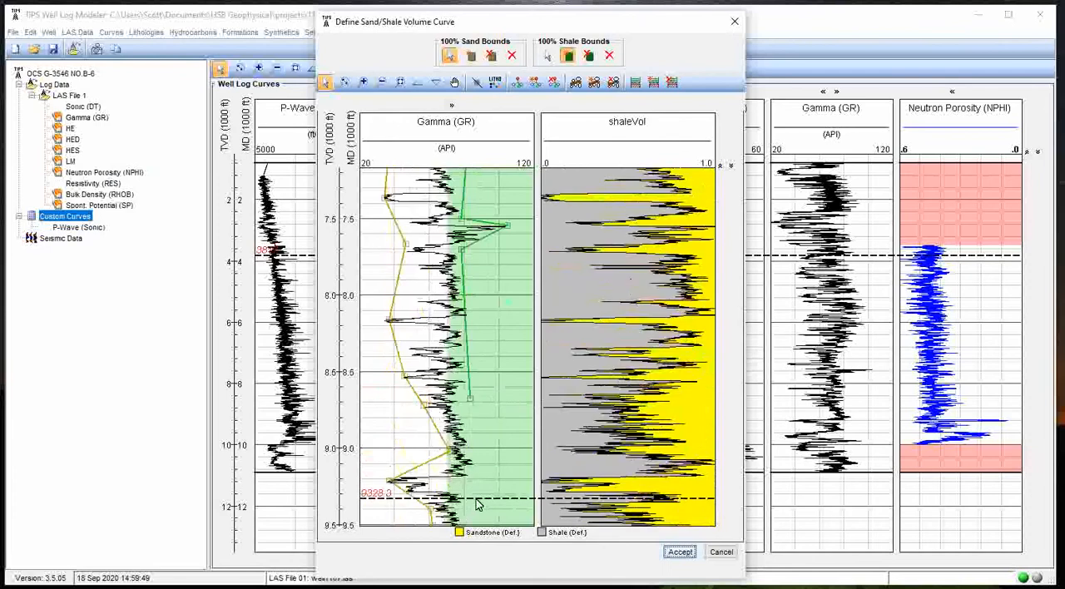
left_click(467, 449)
scroll(470, 453, "down", 2)
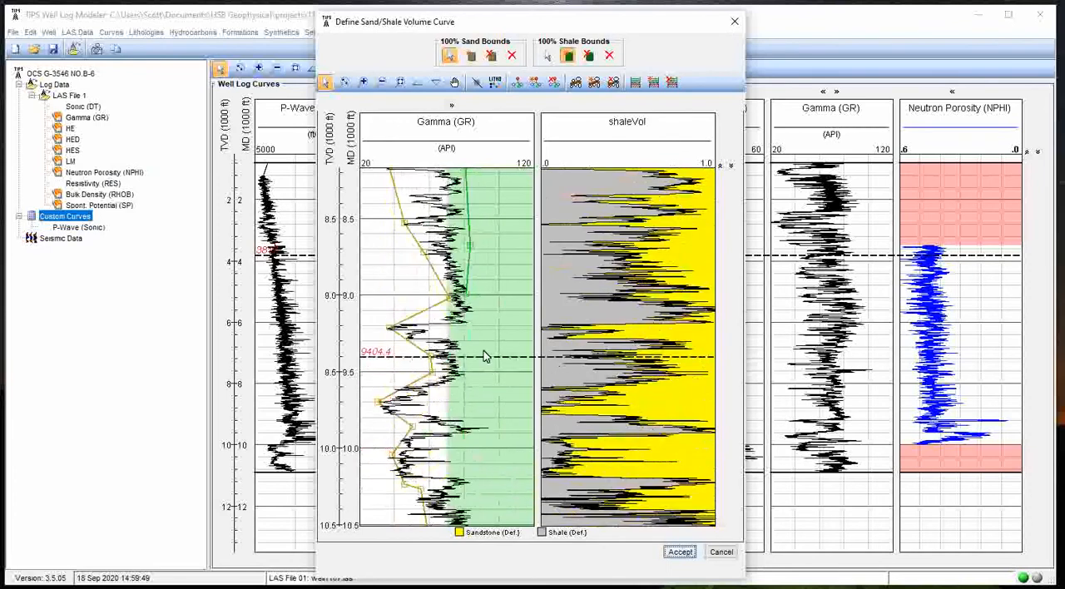
Complete the 100% shale bound from about 9,500 ft to about 10,800 ft, following the high Gamma (GR) peaks near 9,850 ft and 10,600 ft
left_click(384, 83)
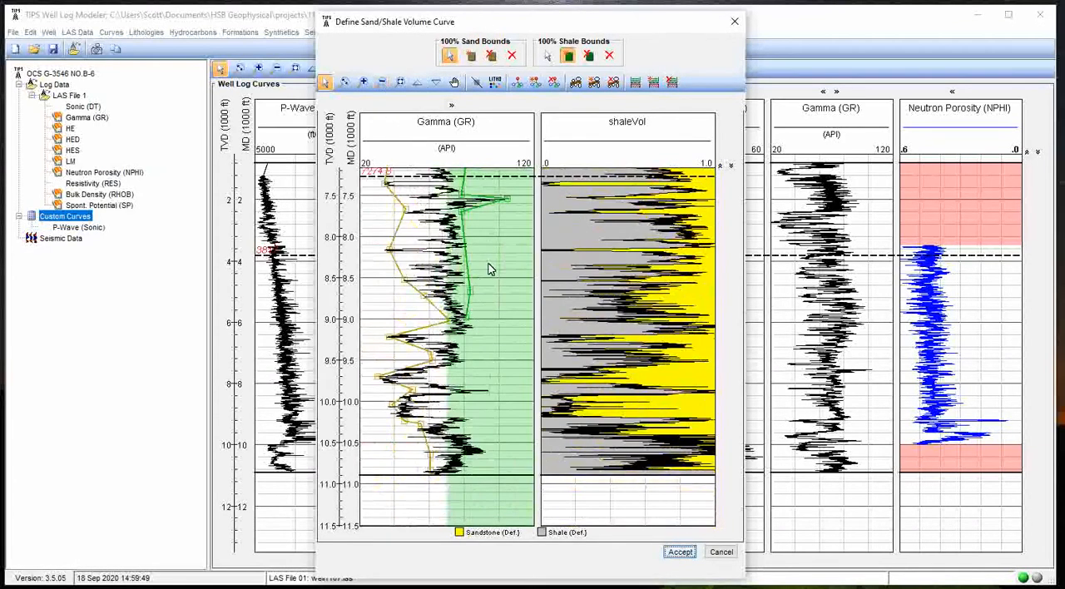
left_click(465, 359)
left_click(435, 376)
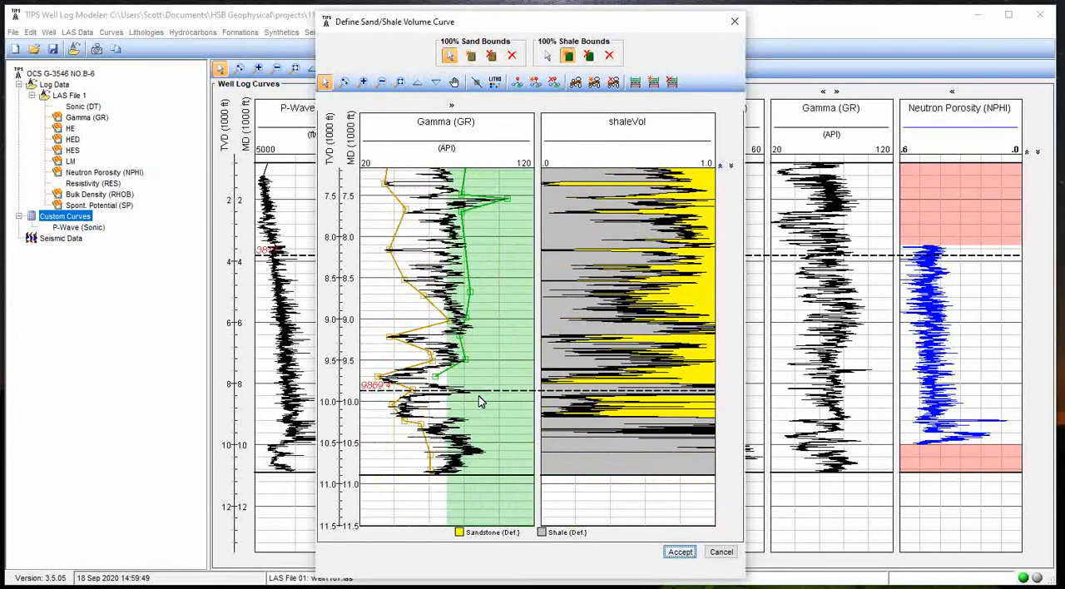
left_click(494, 389)
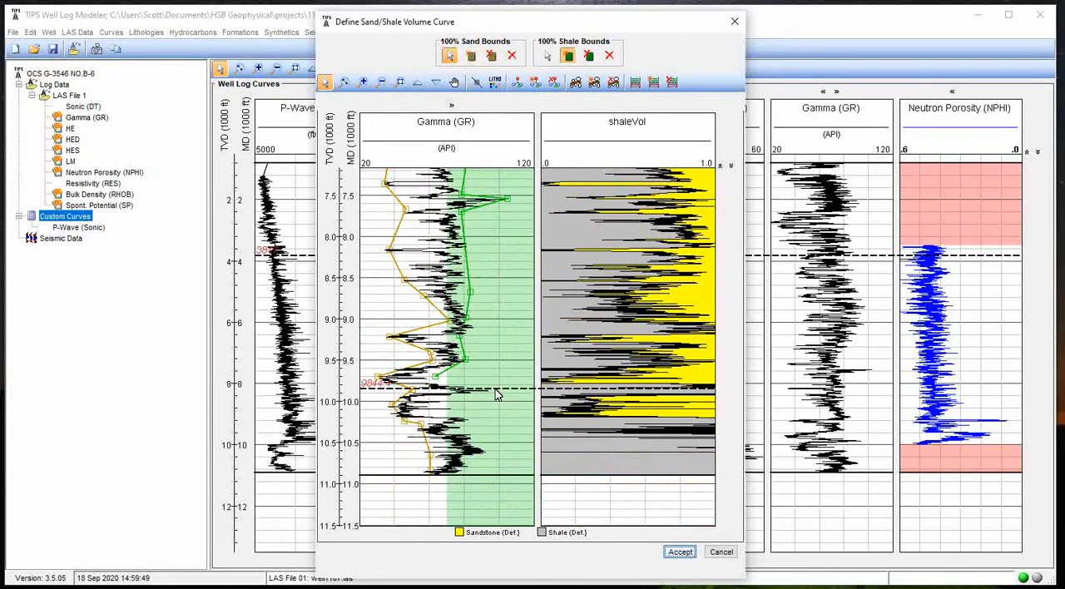
left_click(450, 403)
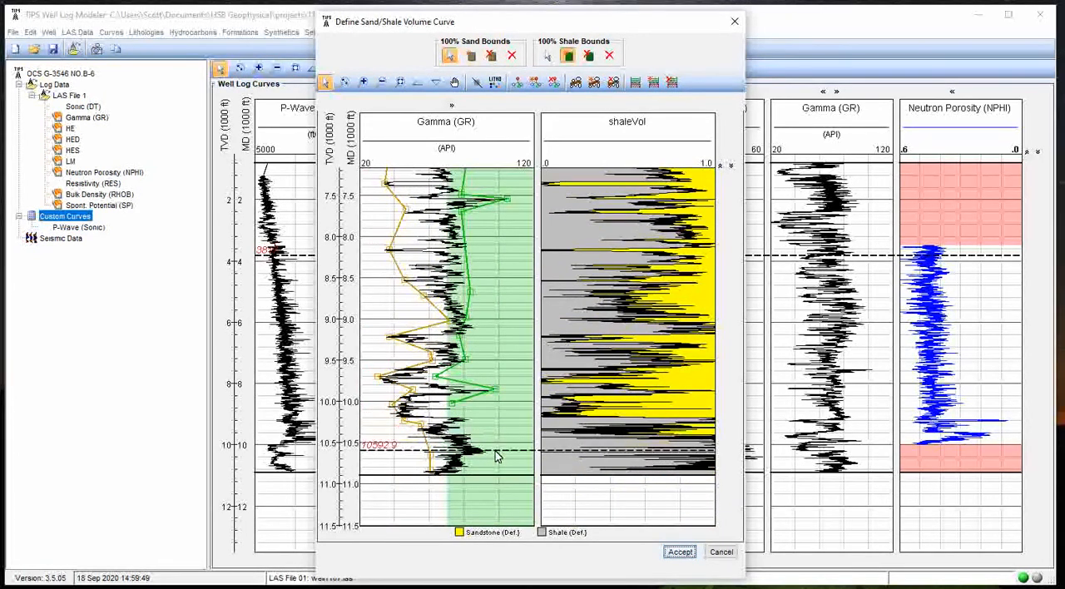
left_click(496, 451)
left_click(467, 467)
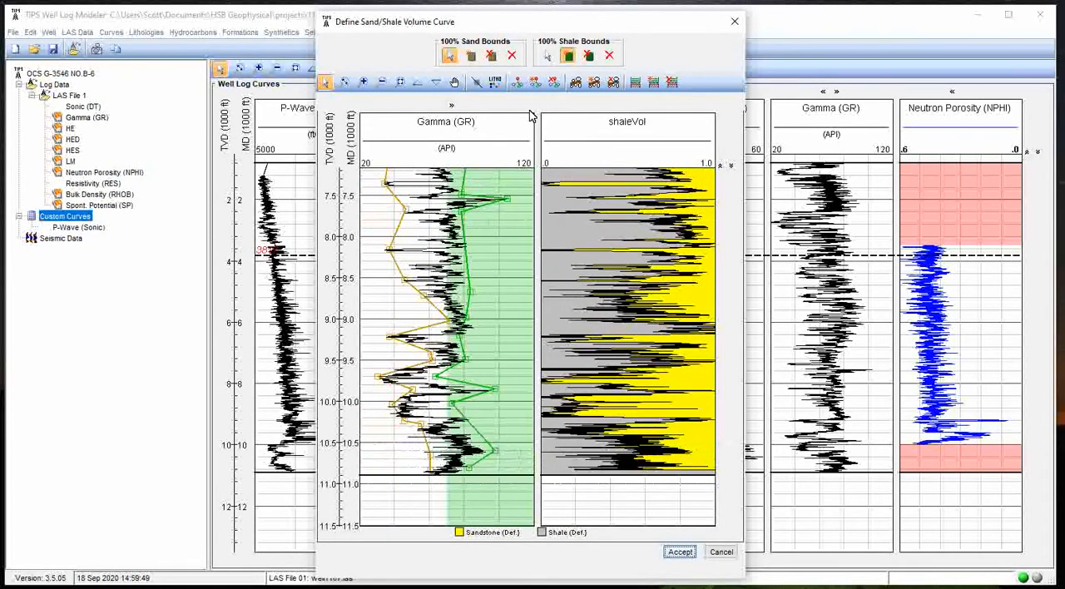
Stop adding shale bound points, check the shaleVol curve between about 7,800 ft and 9,800 ft, and accept it
left_click(547, 56)
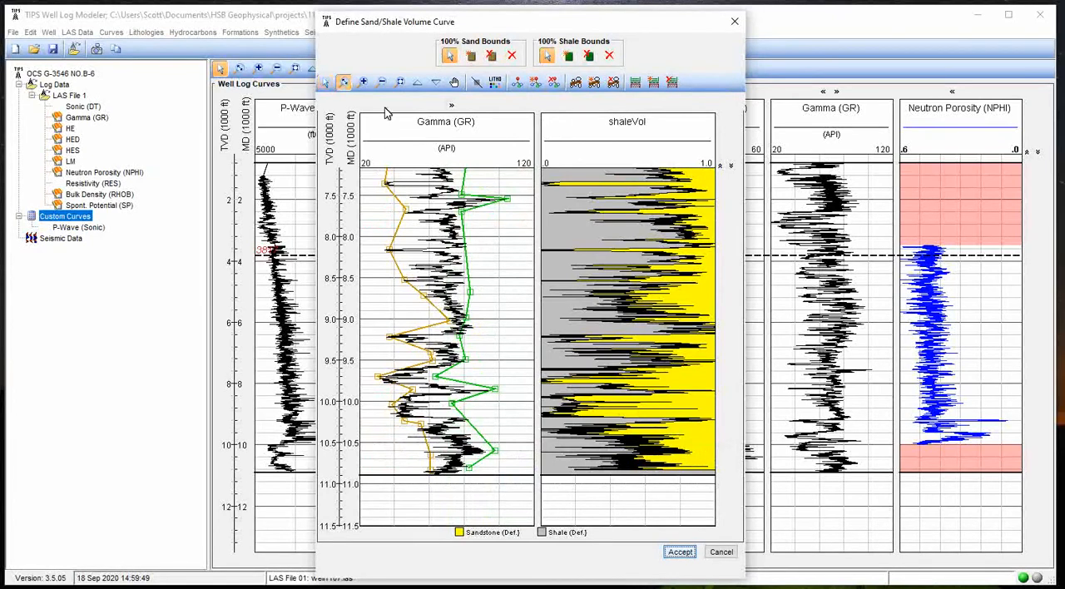
left_click_drag(571, 221, 698, 337)
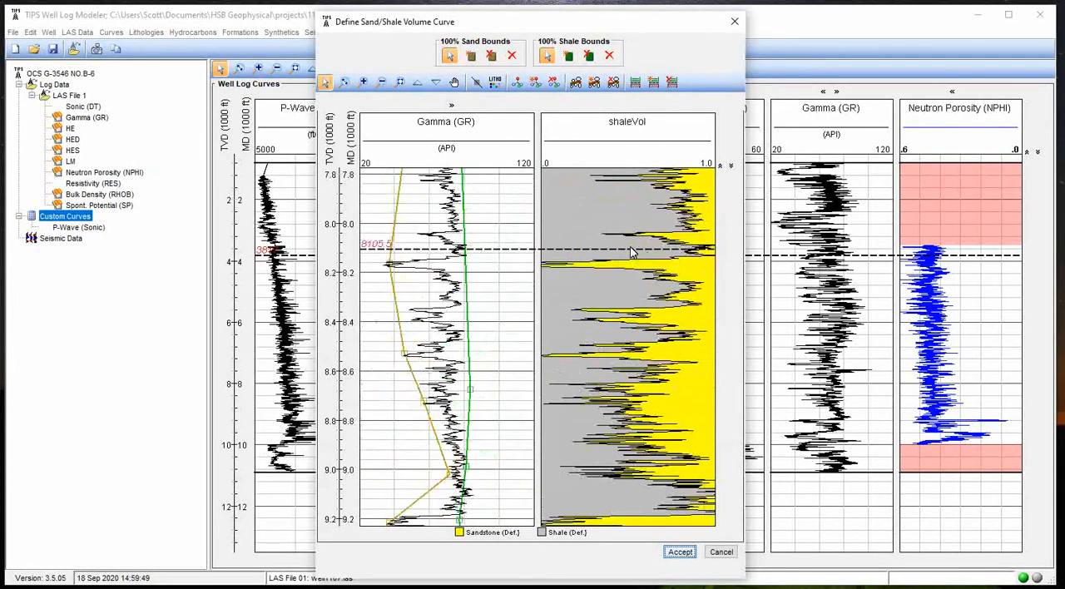
scroll(632, 253, "down", 2)
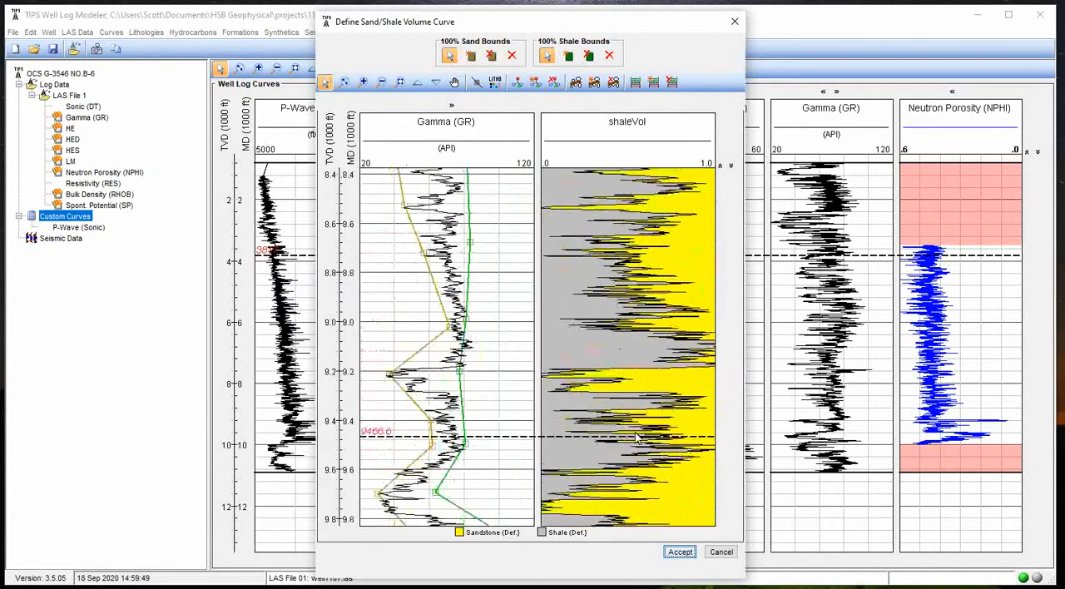
left_click(680, 553)
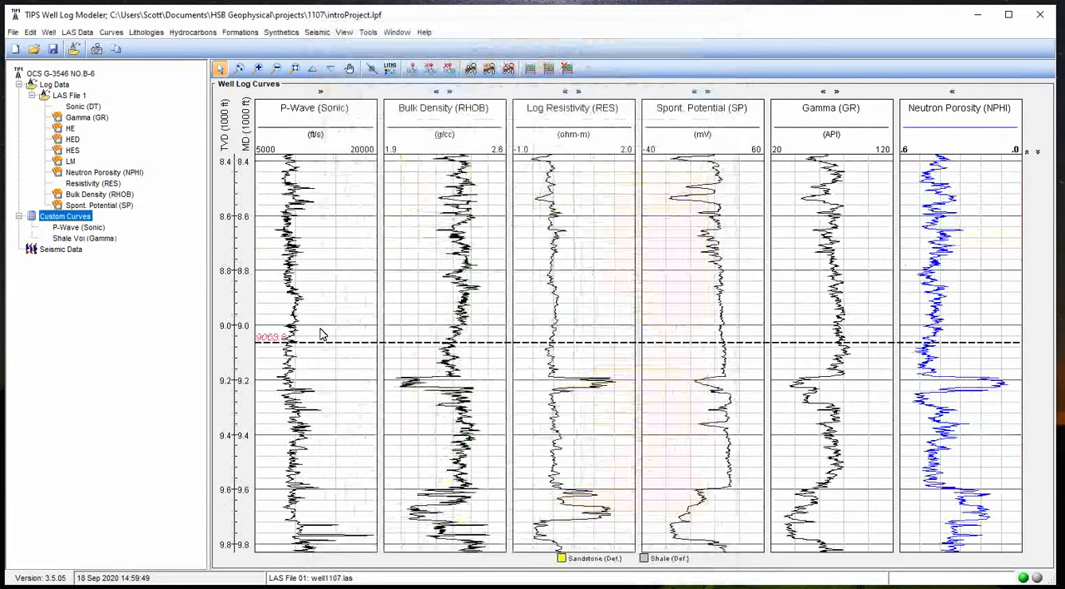
Show the Shale Vol (Gamma) custom curve in the well log display and save the project
left_click(87, 239)
right_click(91, 243)
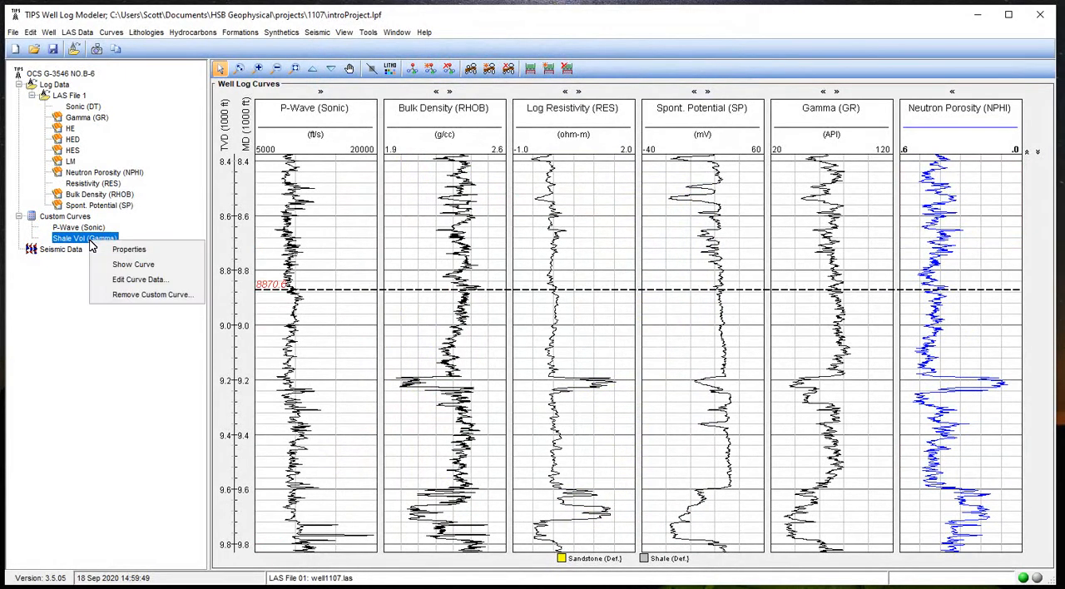
left_click(129, 266)
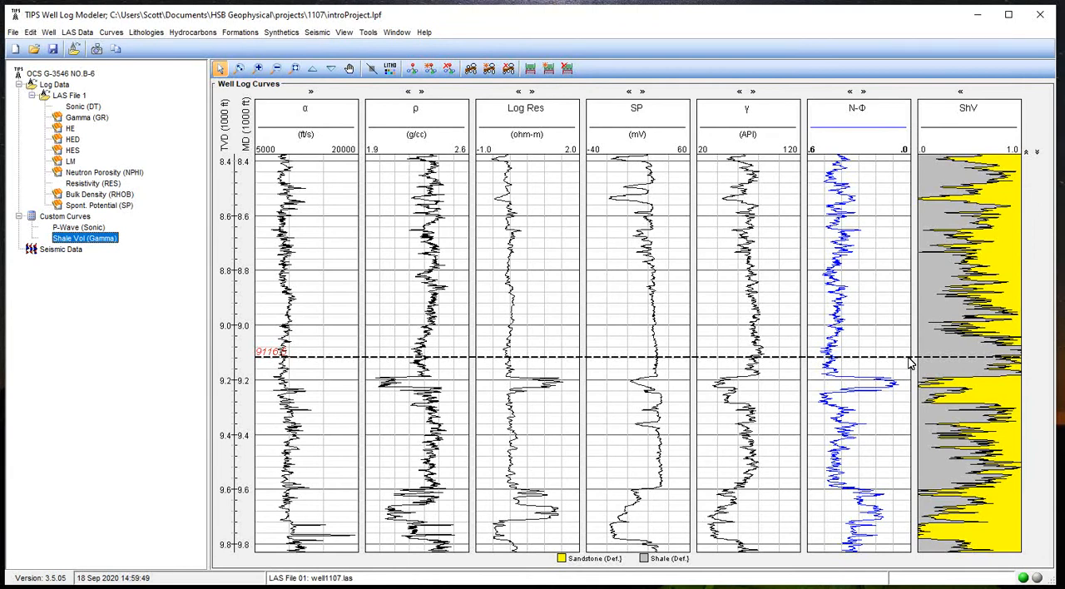
left_click(52, 55)
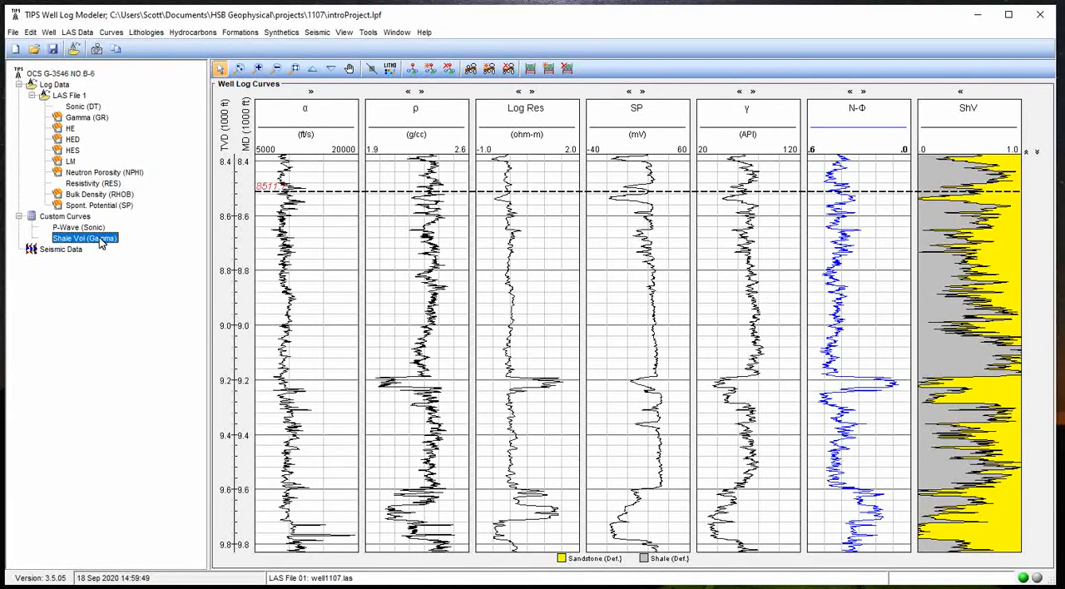